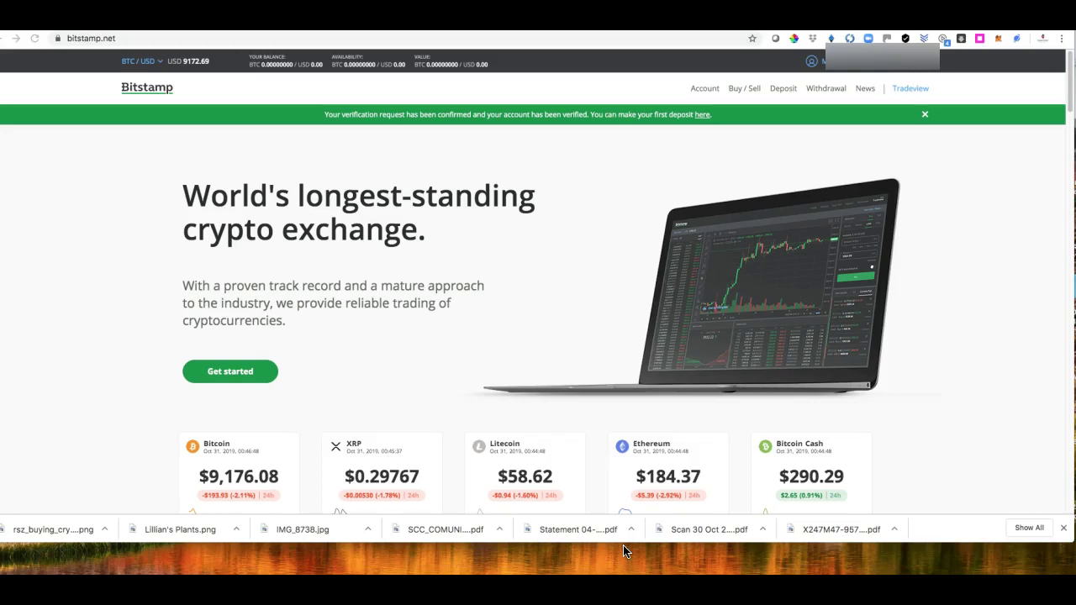
Step: Open the International Bank wire transfer deposit form
{"action": "left_click_drag", "start_coordinate": [533, 553], "coordinate": [514, 522]}
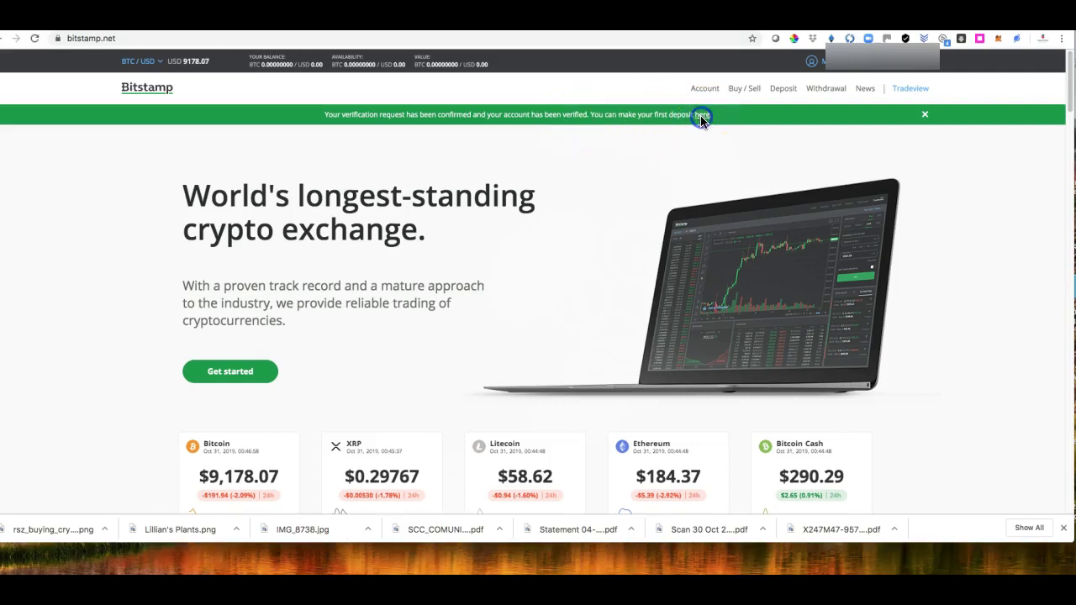
{"action": "left_click", "coordinate": [782, 90]}
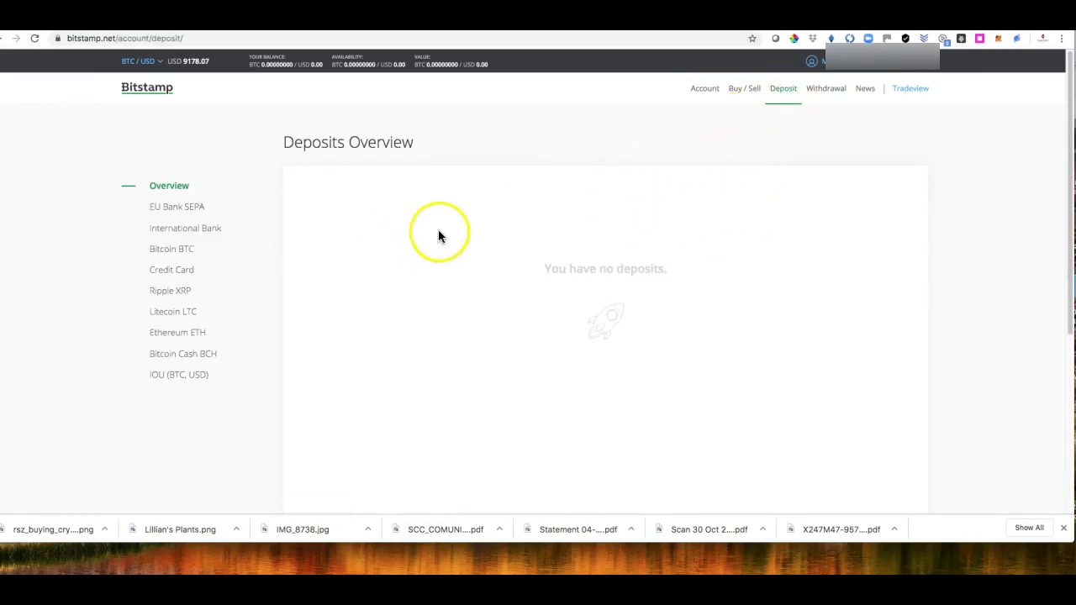
{"action": "left_click", "coordinate": [181, 232]}
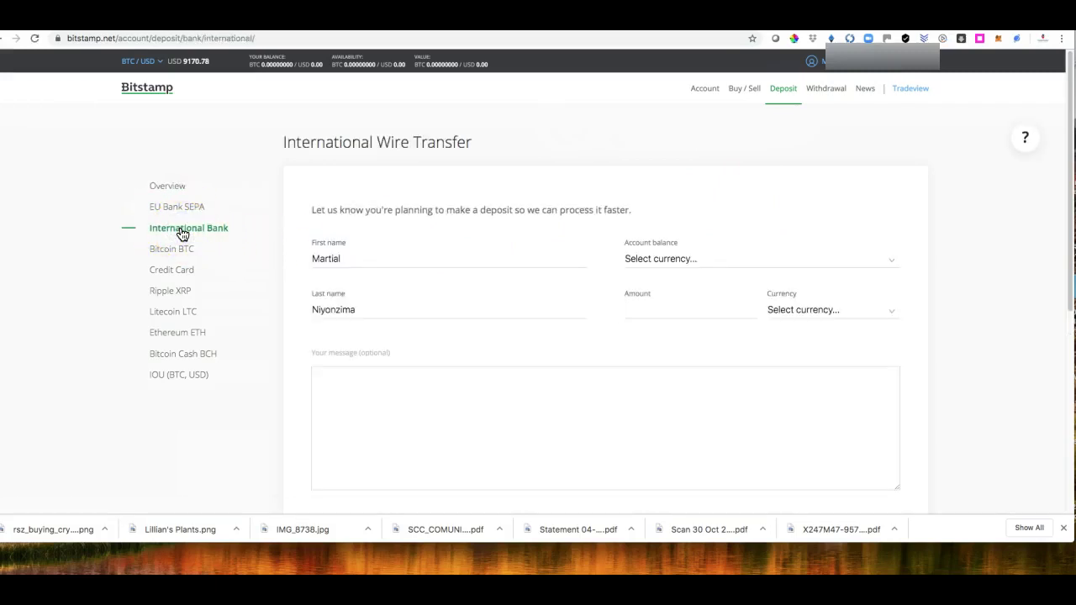
{"action": "left_click", "coordinate": [637, 303]}
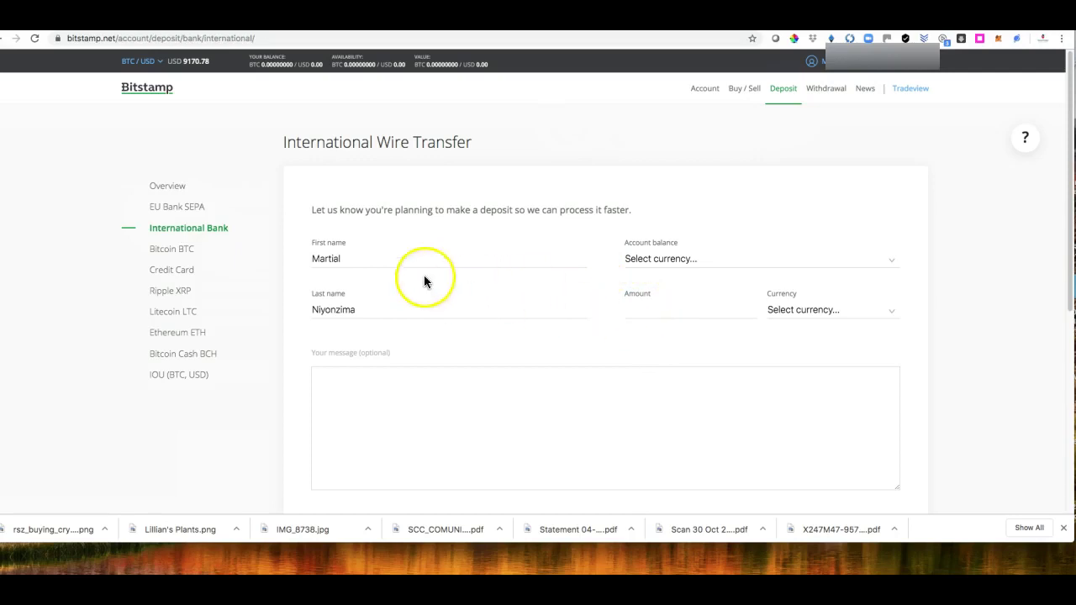
Step: Submit a 5000 U.S. dollar wire deposit notice into the U.S. dollar balance
{"action": "left_click", "coordinate": [664, 259]}
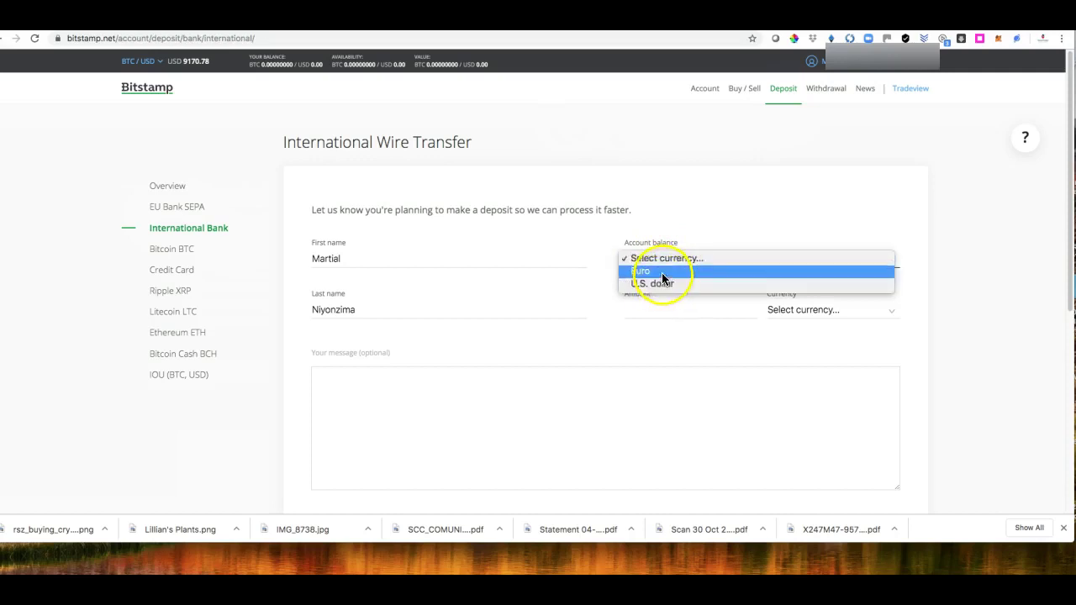
{"action": "left_click", "coordinate": [664, 283]}
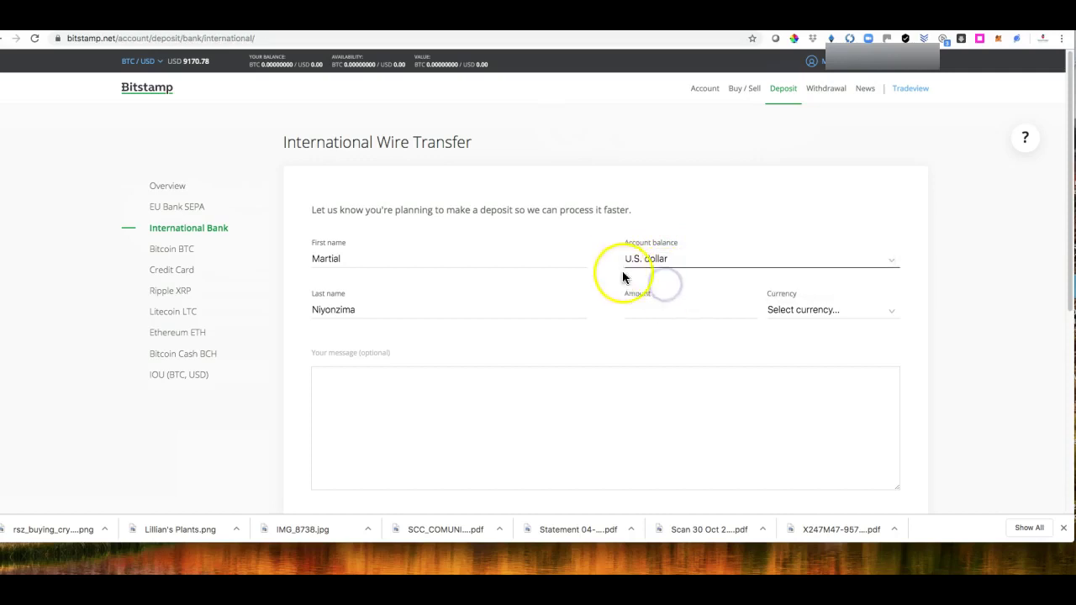
{"action": "left_click", "coordinate": [656, 308]}
{"action": "type", "text": "5000"}
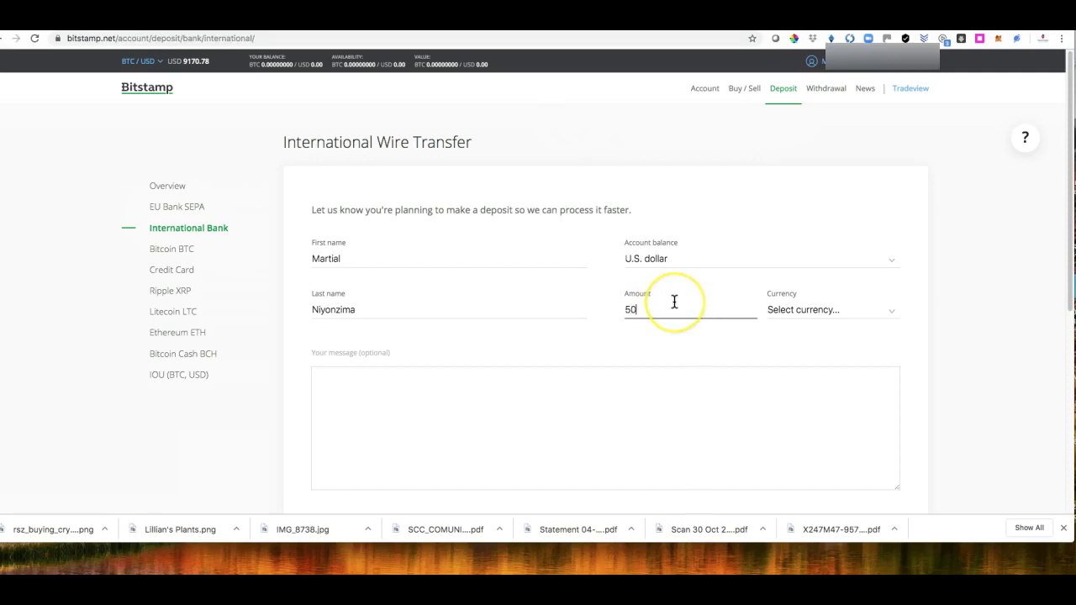
{"action": "left_click", "coordinate": [841, 312]}
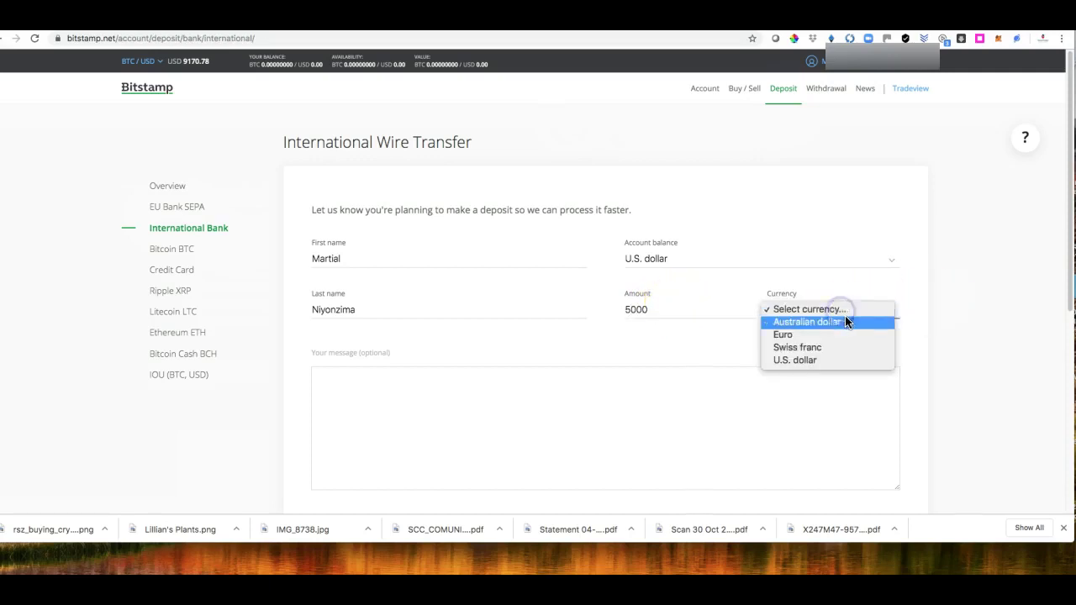
{"action": "left_click", "coordinate": [823, 359]}
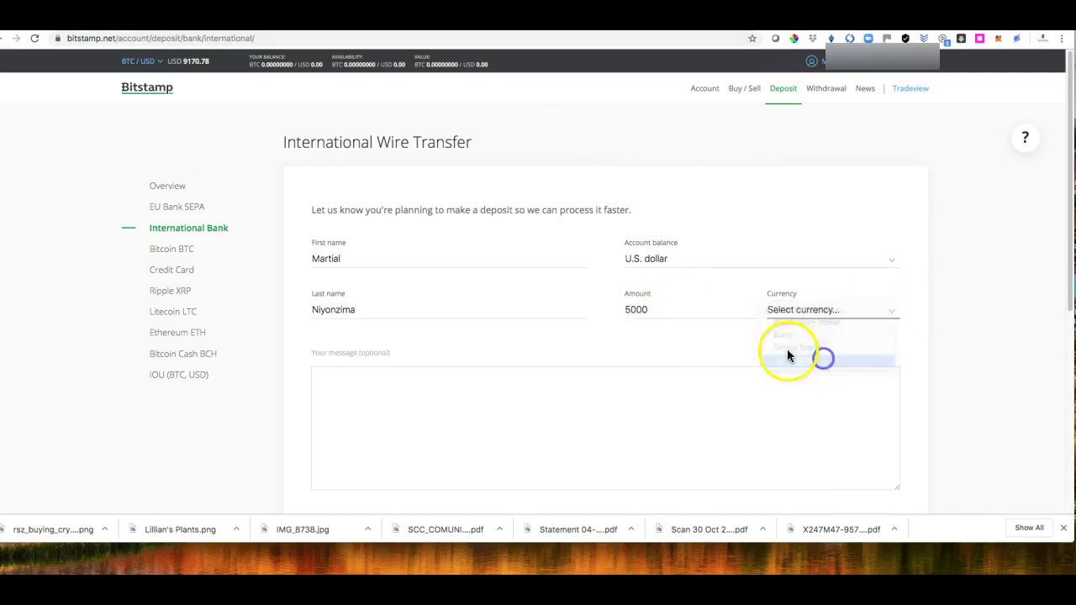
{"action": "scroll", "coordinate": [754, 350], "scroll_direction": "down", "scroll_amount": 2}
{"action": "scroll", "coordinate": [753, 350], "scroll_direction": "down", "scroll_amount": 2}
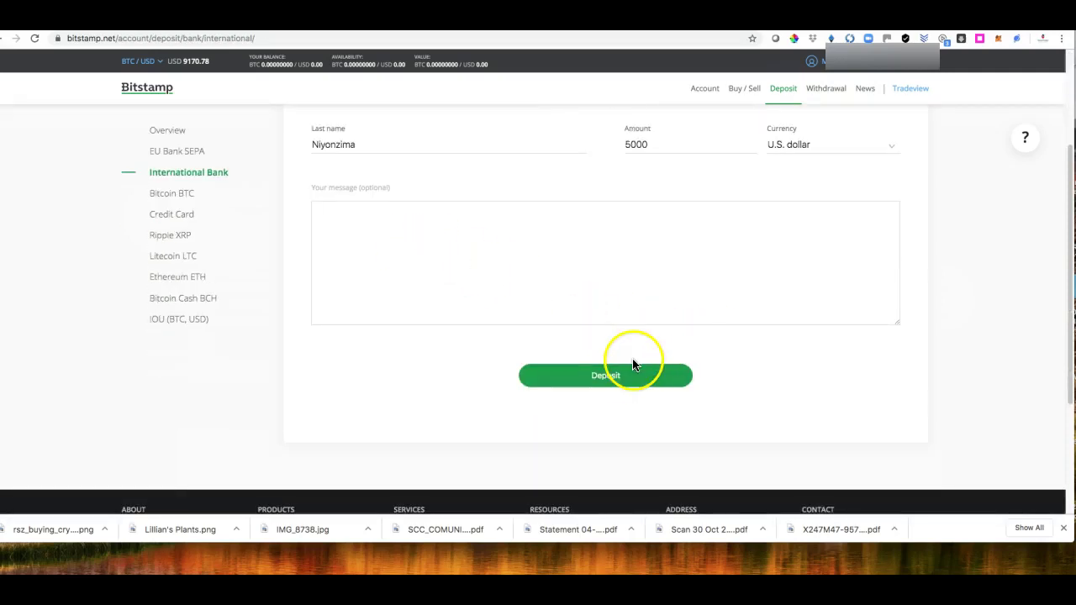
{"action": "left_click", "coordinate": [617, 377]}
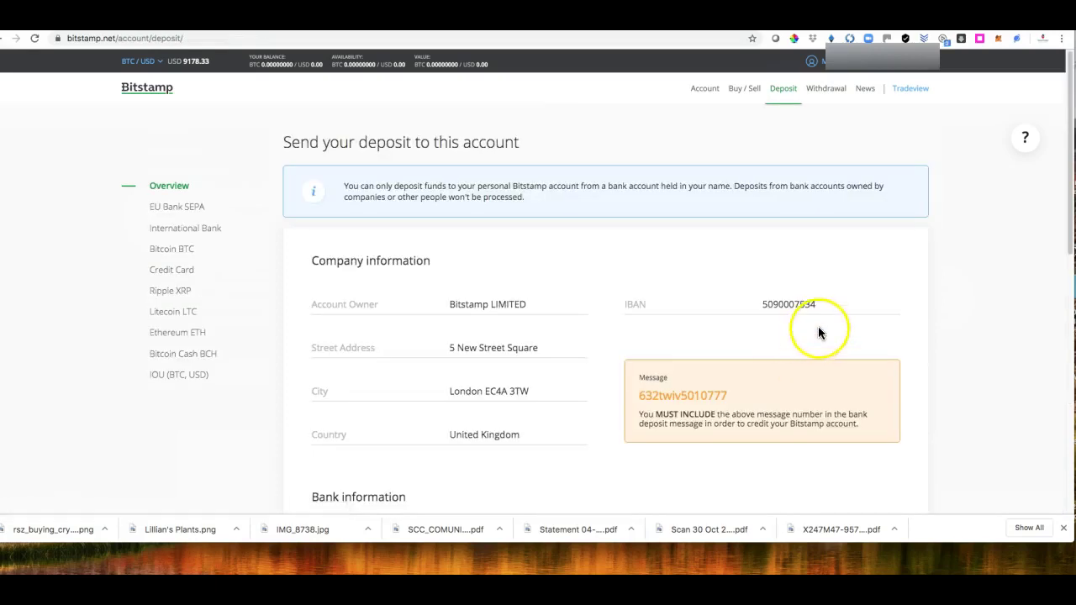
Step: Review the Bitstamp company details, Silvergate Bank wire details and required reference message
{"action": "scroll", "coordinate": [846, 323], "scroll_direction": "down", "scroll_amount": 1}
{"action": "scroll", "coordinate": [848, 327], "scroll_direction": "down", "scroll_amount": 2}
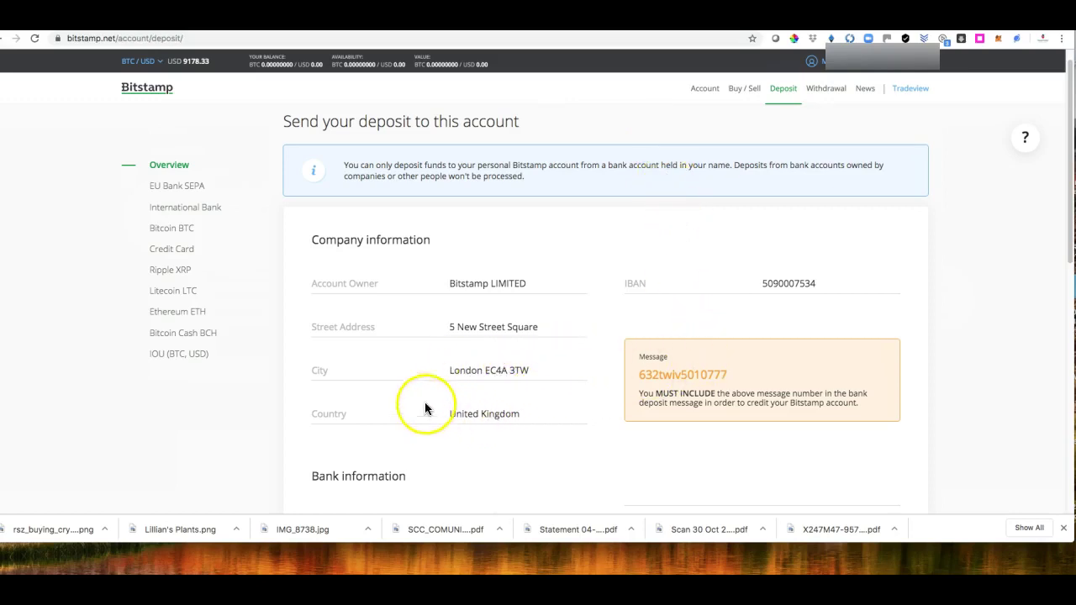
{"action": "scroll", "coordinate": [529, 366], "scroll_direction": "down", "scroll_amount": 2}
{"action": "scroll", "coordinate": [529, 370], "scroll_direction": "down", "scroll_amount": 1}
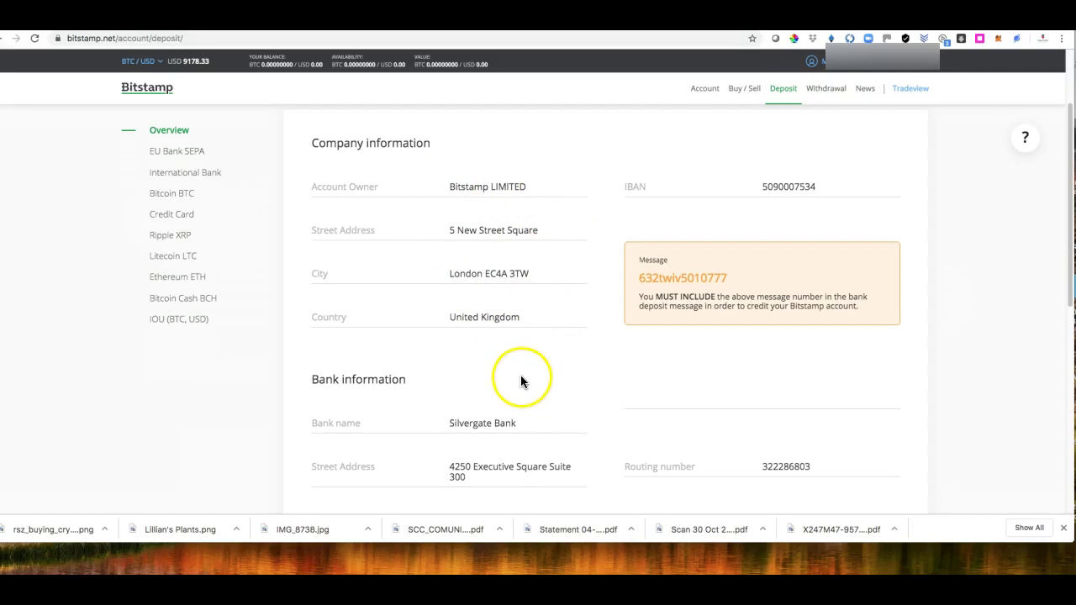
{"action": "scroll", "coordinate": [520, 381], "scroll_direction": "down", "scroll_amount": 4}
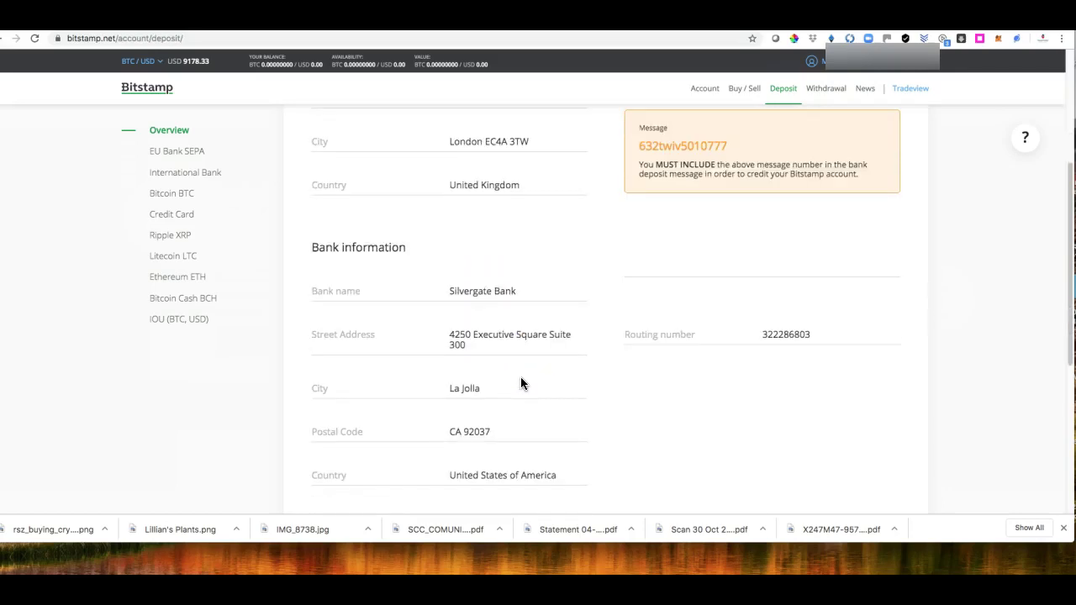
{"action": "scroll", "coordinate": [521, 378], "scroll_direction": "up", "scroll_amount": 2}
{"action": "scroll", "coordinate": [521, 380], "scroll_direction": "down", "scroll_amount": 3}
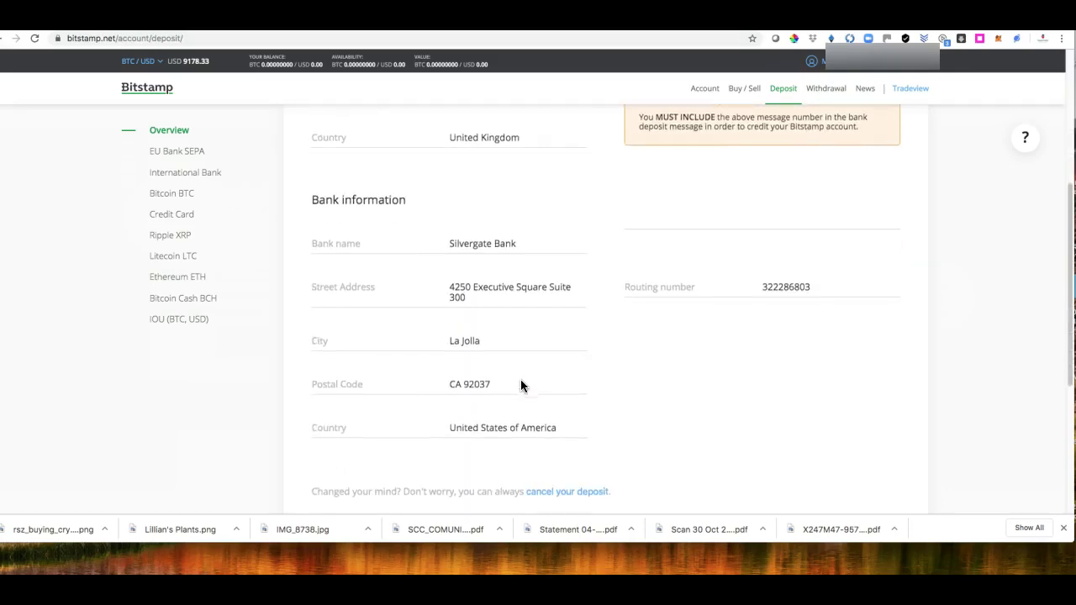
{"action": "scroll", "coordinate": [521, 385], "scroll_direction": "down", "scroll_amount": 4}
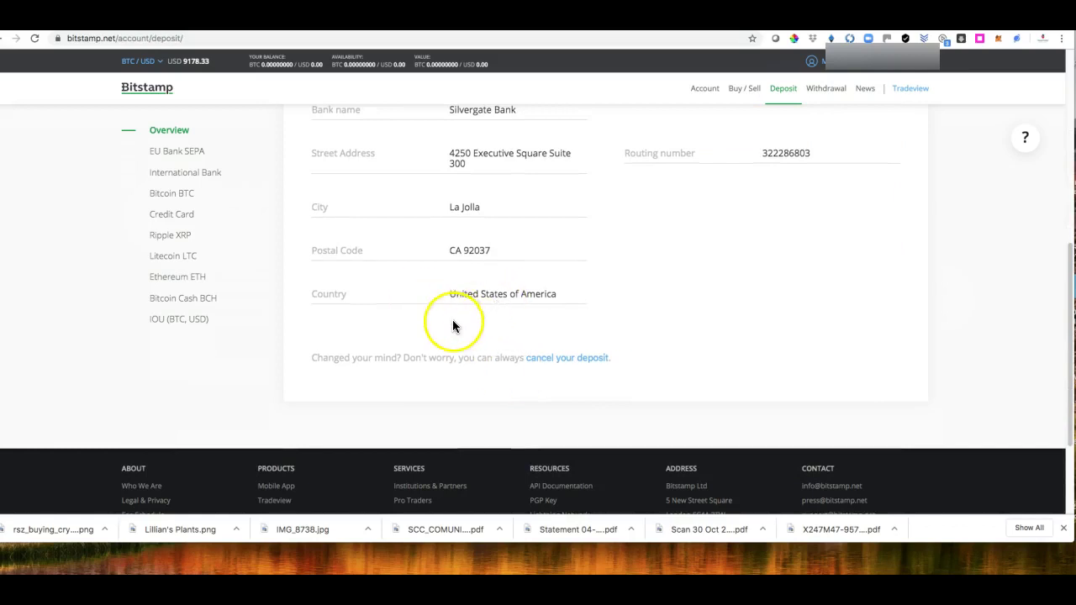
{"action": "scroll", "coordinate": [453, 328], "scroll_direction": "up", "scroll_amount": 4}
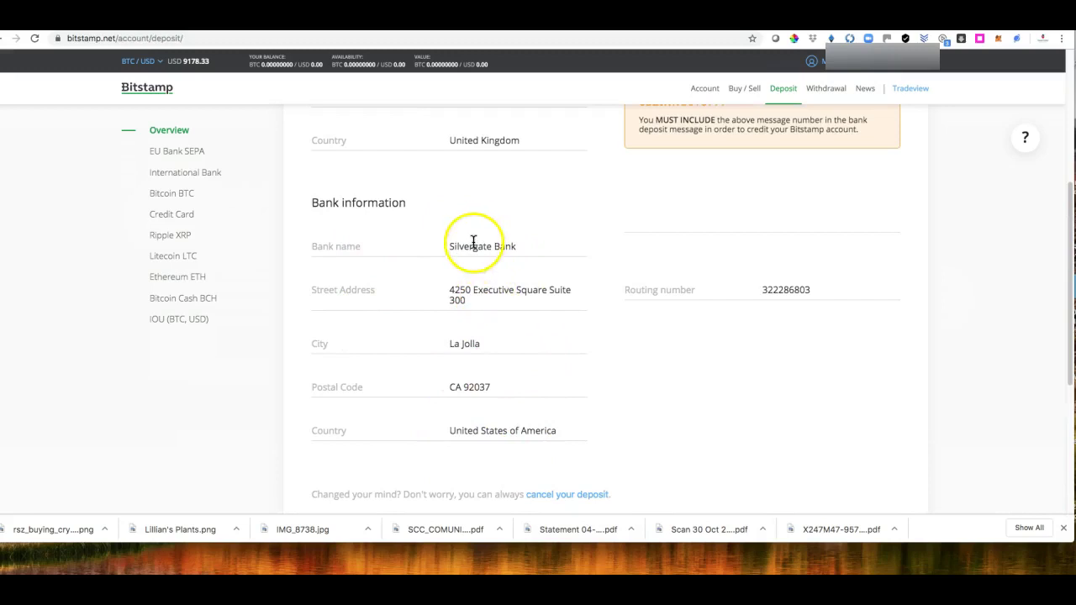
{"action": "scroll", "coordinate": [512, 273], "scroll_direction": "up", "scroll_amount": 5}
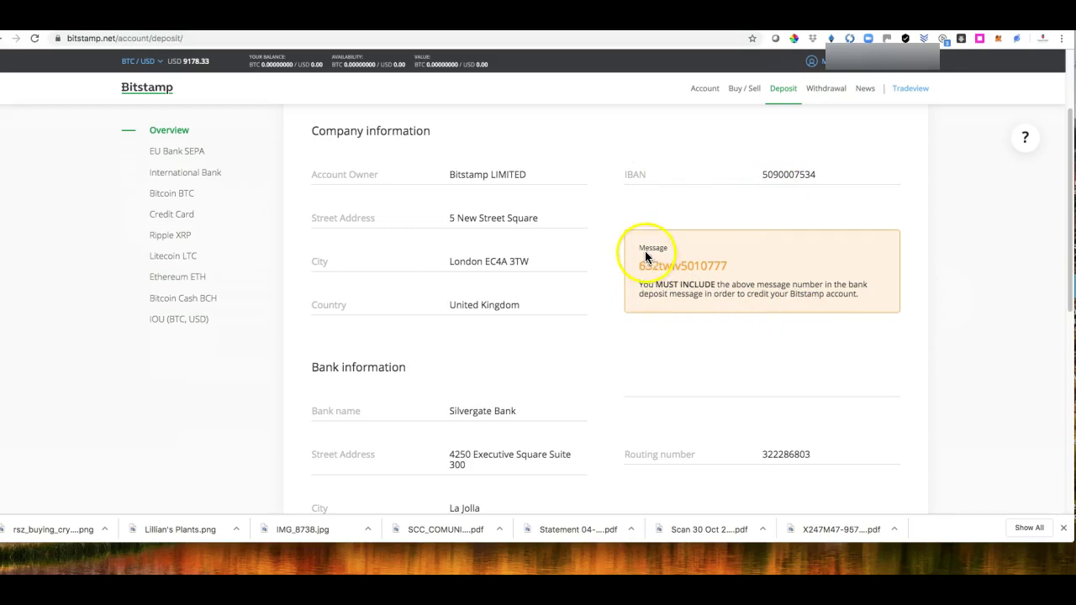
Step: Highlight the reference code in the orange Message box and review the Silvergate Bank details
{"action": "left_click_drag", "start_coordinate": [640, 268], "coordinate": [728, 267]}
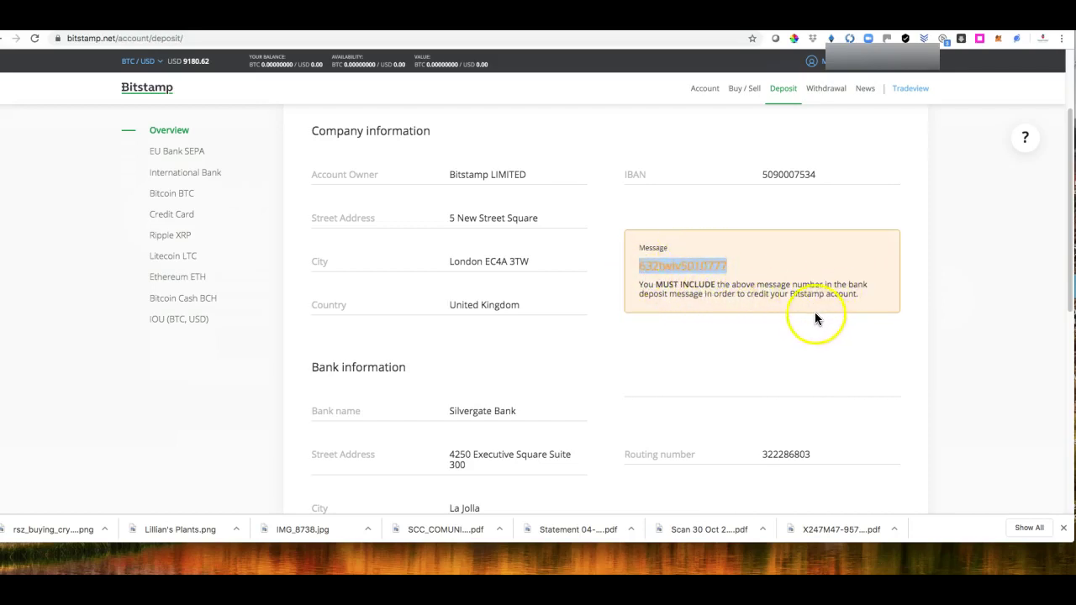
{"action": "scroll", "coordinate": [815, 318], "scroll_direction": "down", "scroll_amount": 5}
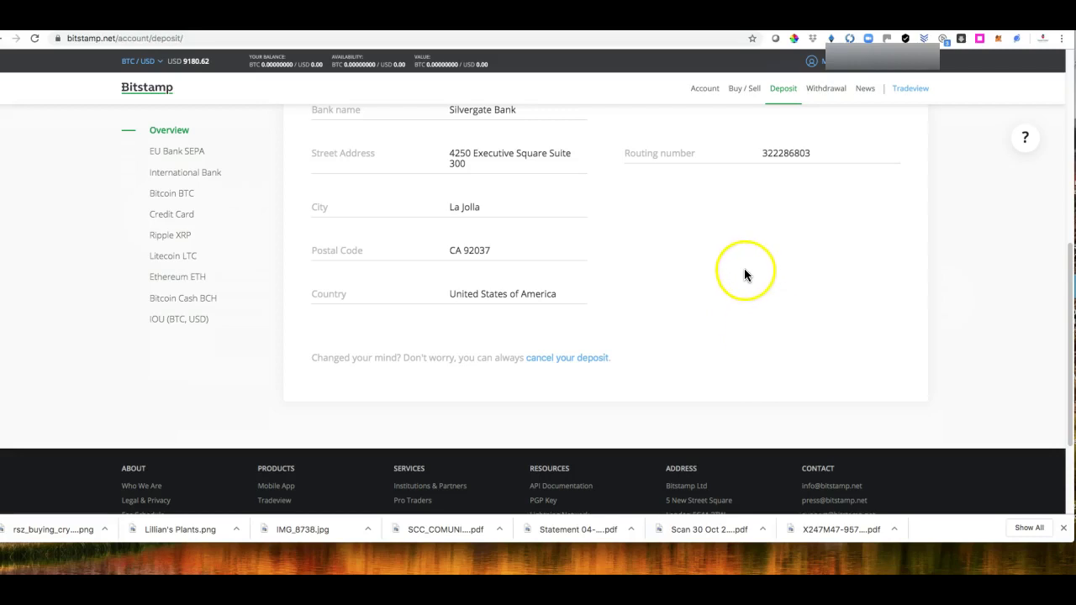
{"action": "scroll", "coordinate": [744, 268], "scroll_direction": "up", "scroll_amount": 1}
{"action": "scroll", "coordinate": [741, 271], "scroll_direction": "up", "scroll_amount": 2}
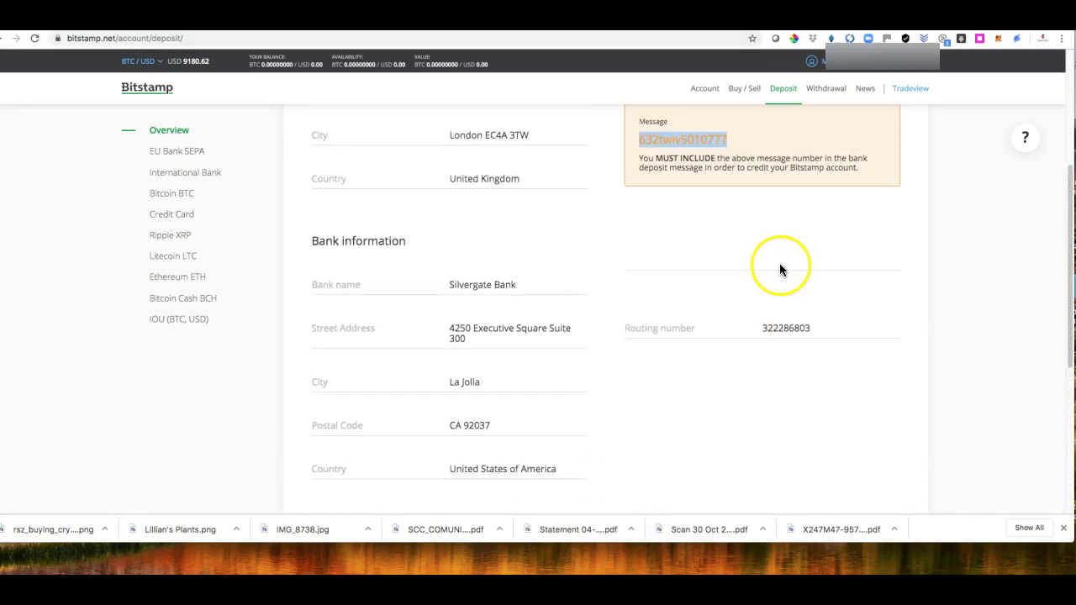
{"action": "scroll", "coordinate": [783, 273], "scroll_direction": "up", "scroll_amount": 1}
{"action": "scroll", "coordinate": [788, 282], "scroll_direction": "up", "scroll_amount": 3}
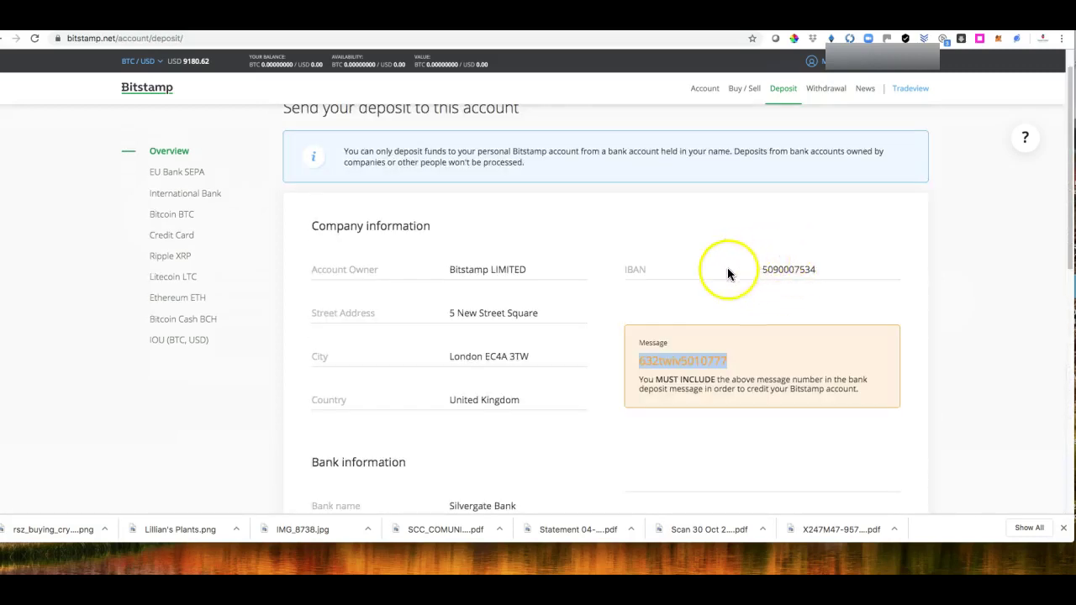
{"action": "scroll", "coordinate": [832, 307], "scroll_direction": "down", "scroll_amount": 4}
{"action": "scroll", "coordinate": [844, 322], "scroll_direction": "down", "scroll_amount": 2}
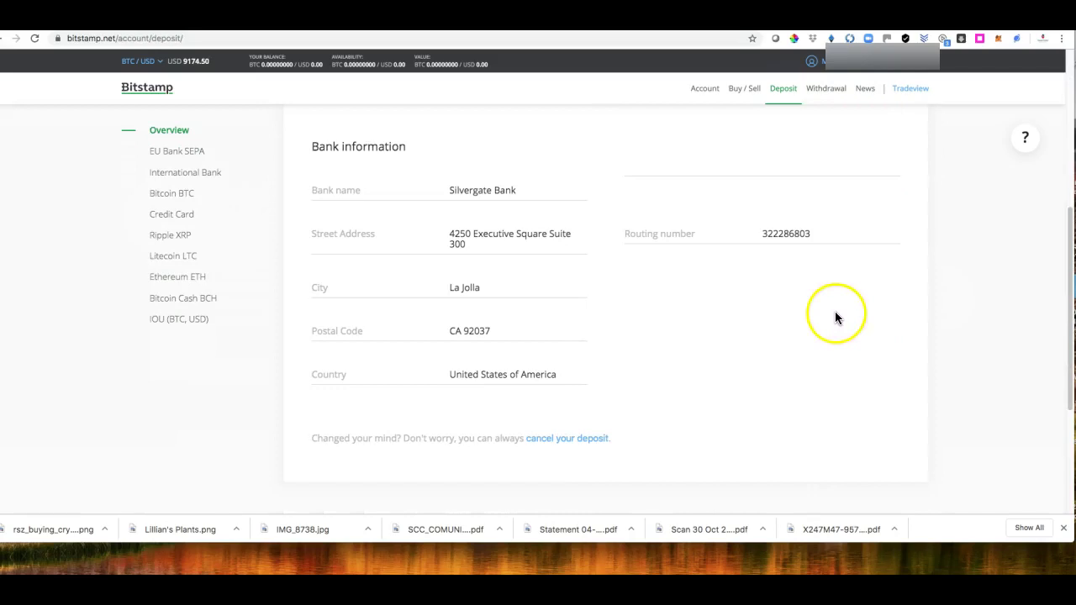
{"action": "scroll", "coordinate": [807, 338], "scroll_direction": "down", "scroll_amount": 1}
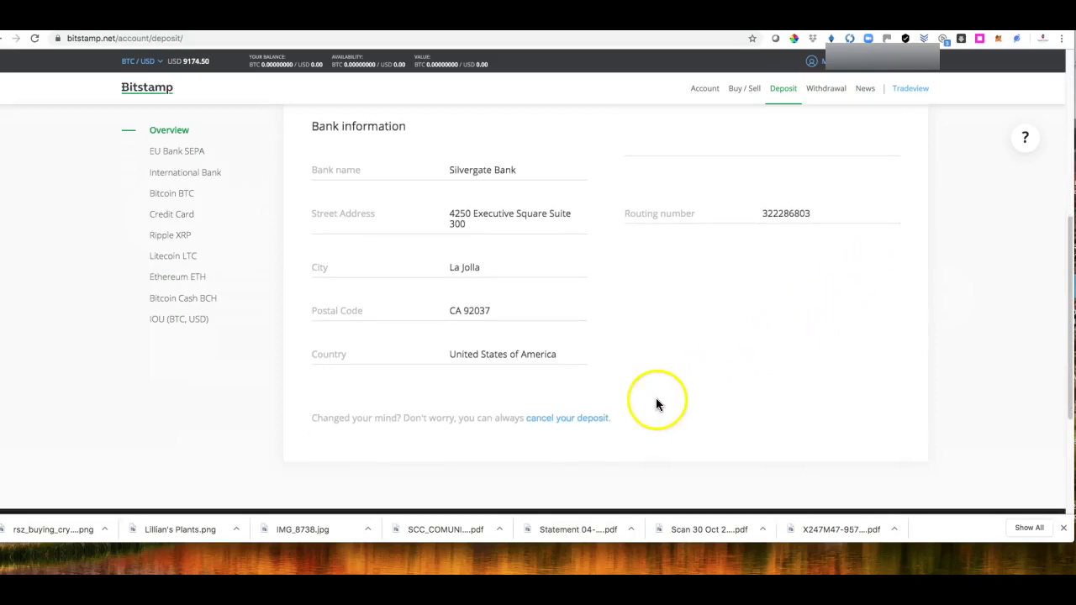
Step: Cancel the 5,000 USD wire deposit and confirm it shows as Canceled in Deposits Overview
{"action": "left_click", "coordinate": [562, 425]}
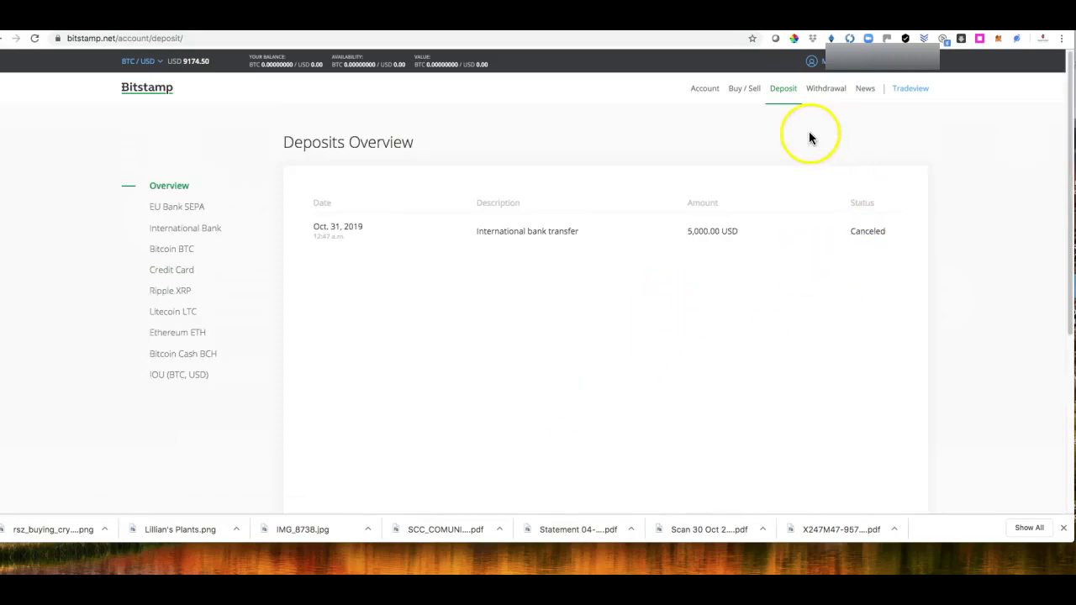
{"action": "left_click", "coordinate": [785, 94]}
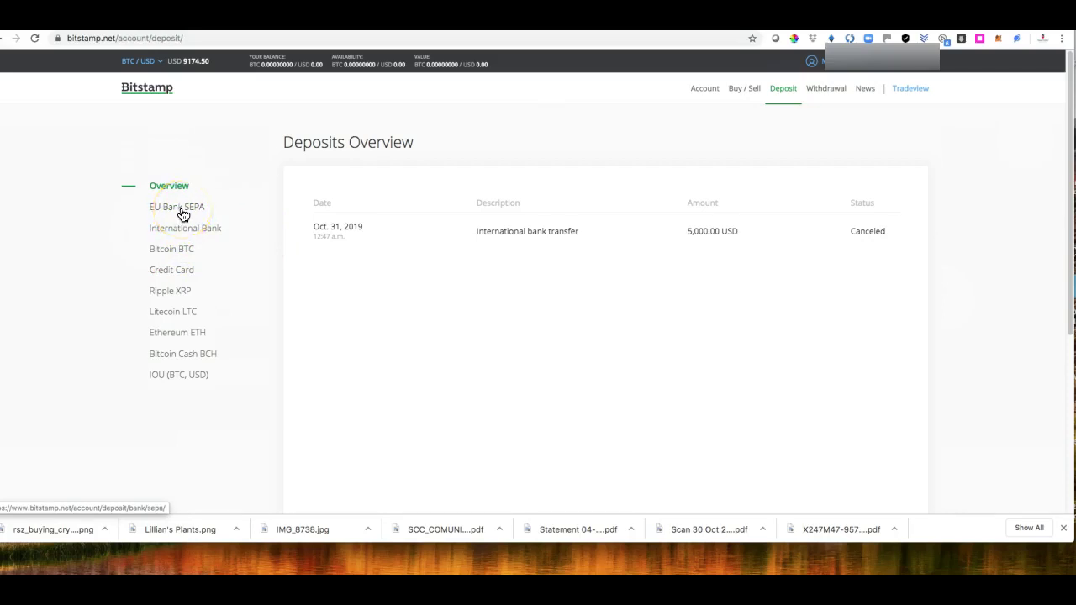
Step: Open the Credit Card deposit page and acknowledge the card ownership and 3D Secure warning
{"action": "left_click", "coordinate": [175, 274]}
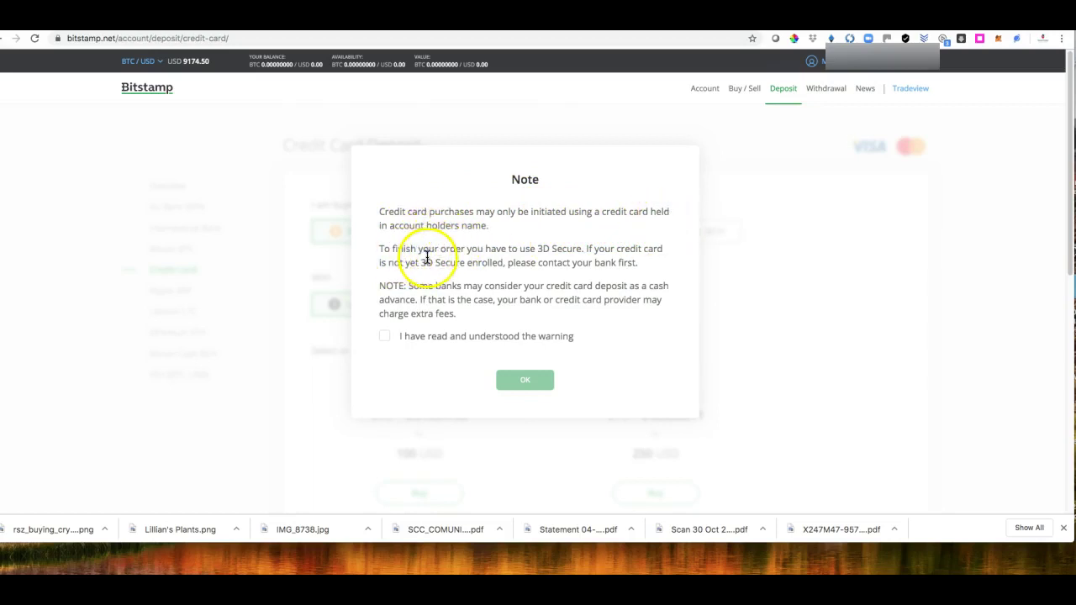
{"action": "left_click", "coordinate": [386, 338]}
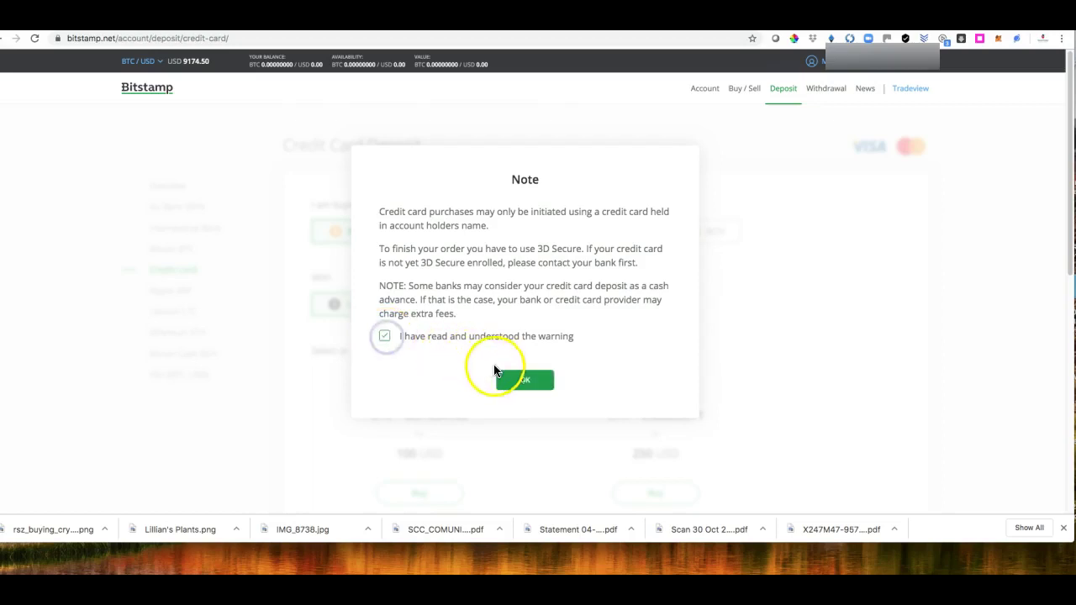
{"action": "left_click", "coordinate": [527, 383]}
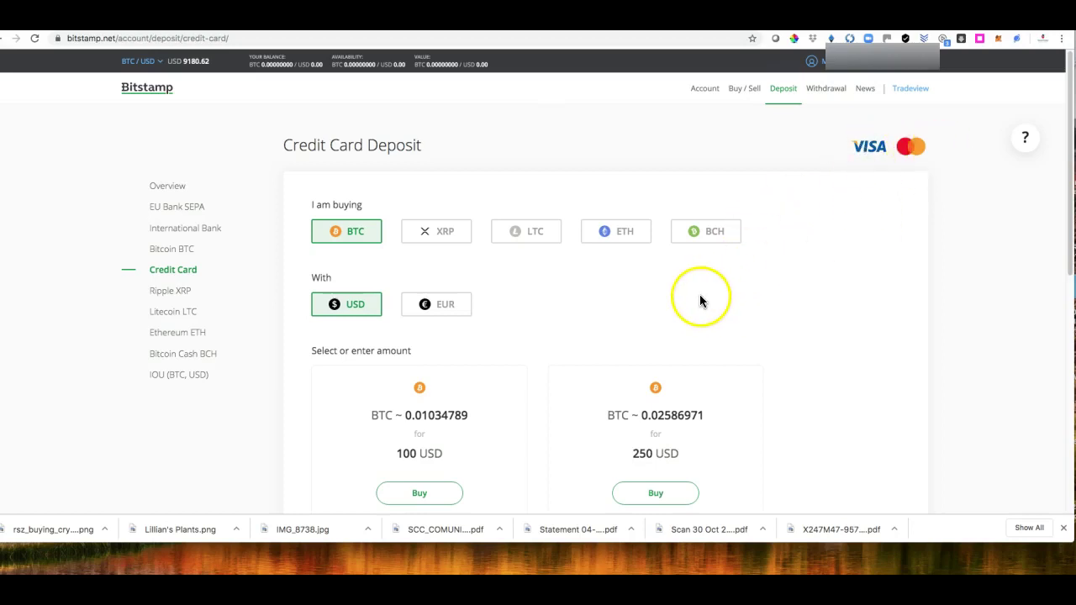
Step: Try buying bitcoin for 5000 USD by card and dismiss the Daily limit exceeded warning
{"action": "scroll", "coordinate": [700, 298], "scroll_direction": "down", "scroll_amount": 1}
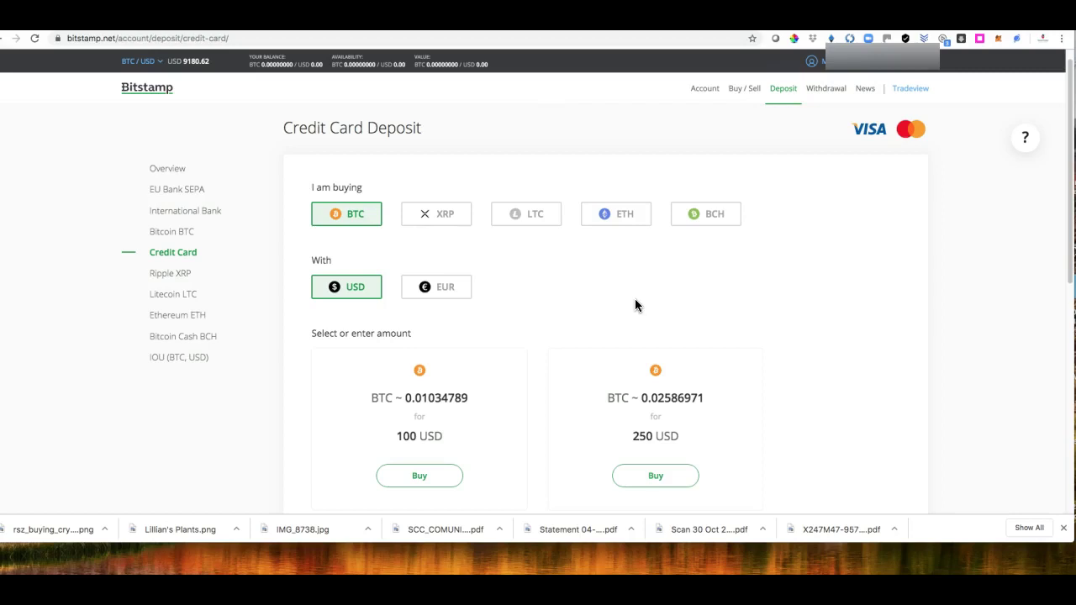
{"action": "scroll", "coordinate": [635, 299], "scroll_direction": "down", "scroll_amount": 5}
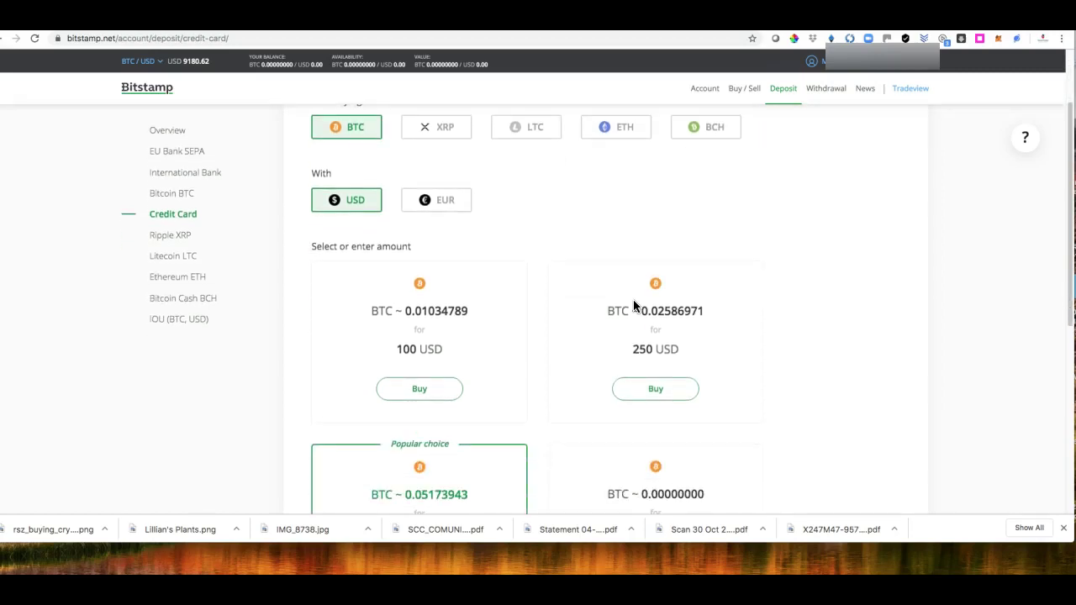
{"action": "left_click", "coordinate": [412, 349]}
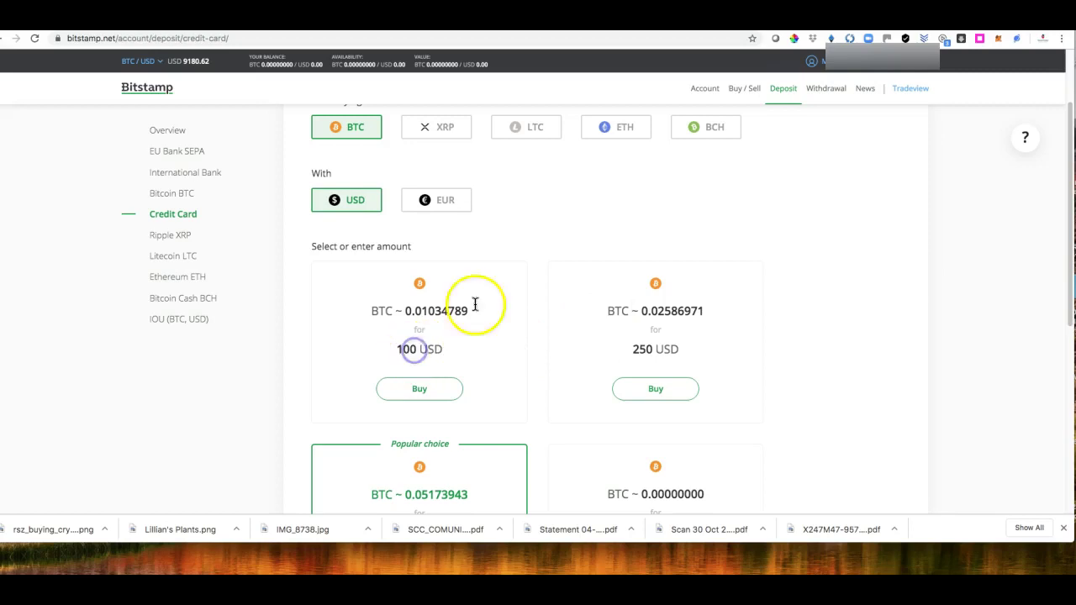
{"action": "scroll", "coordinate": [713, 336], "scroll_direction": "down", "scroll_amount": 3}
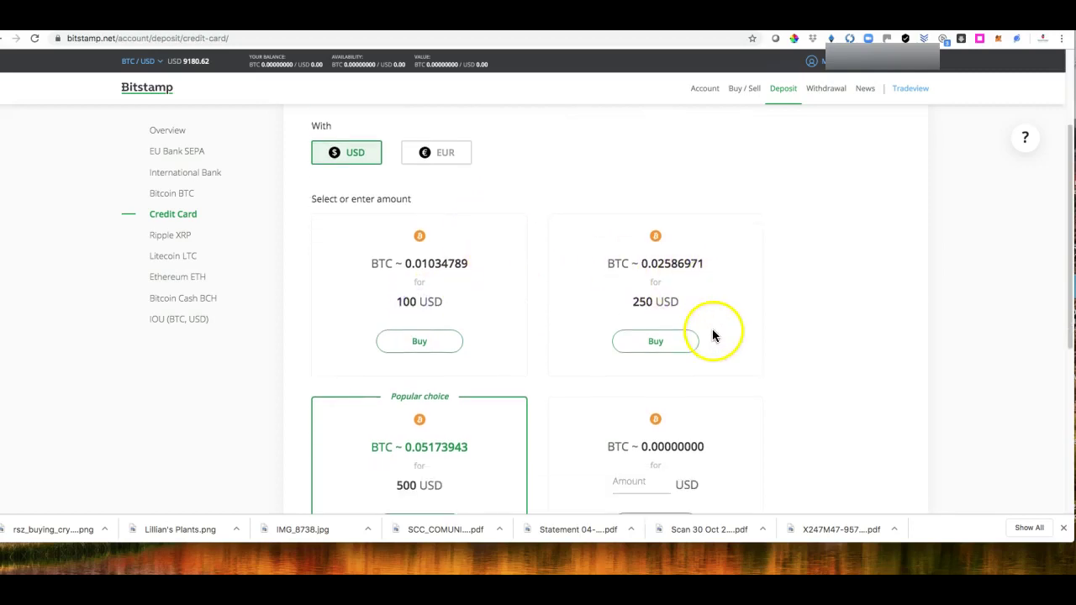
{"action": "scroll", "coordinate": [711, 332], "scroll_direction": "down", "scroll_amount": 5}
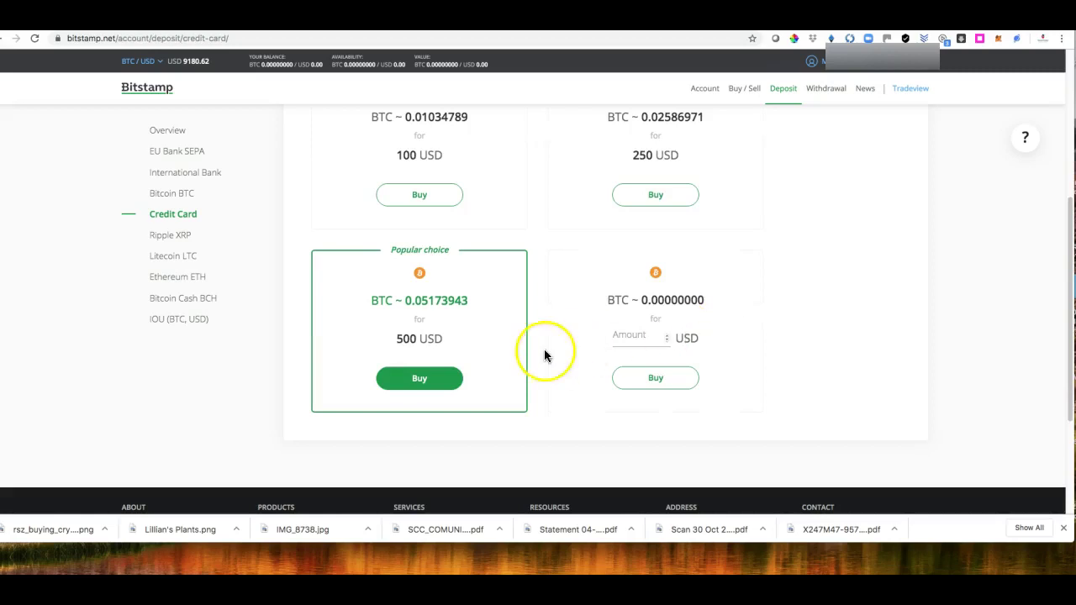
{"action": "left_click", "coordinate": [412, 341]}
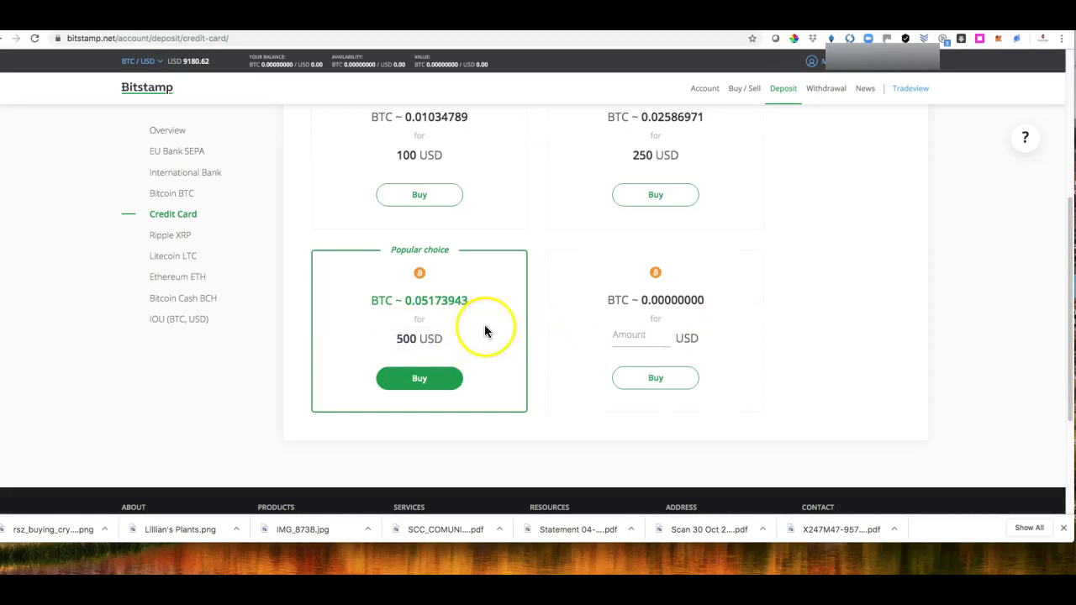
{"action": "left_click", "coordinate": [646, 339]}
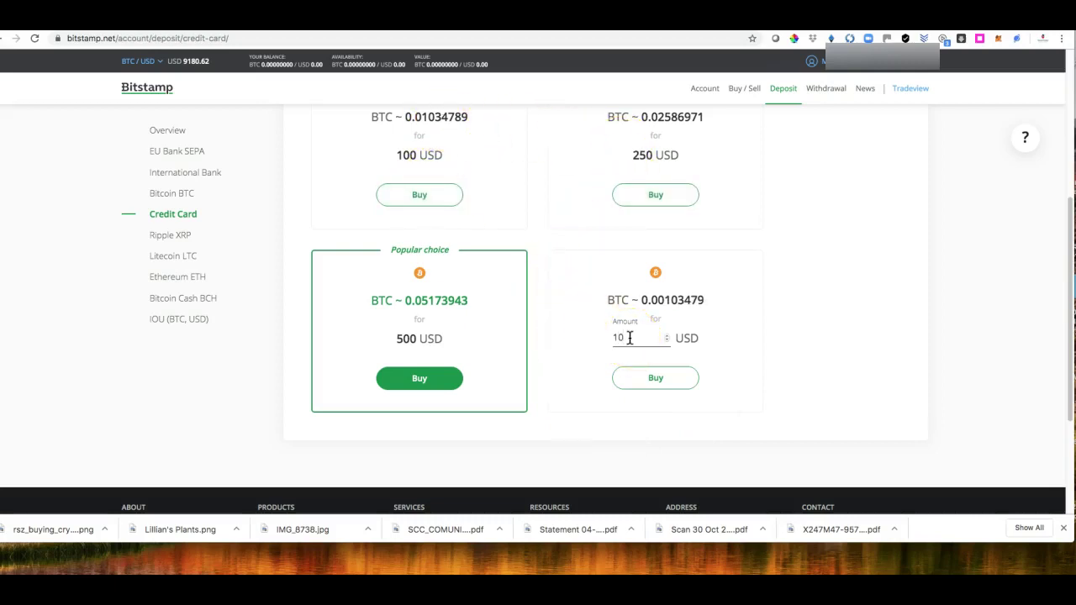
{"action": "type", "text": "000"}
{"action": "left_click", "coordinate": [786, 333]}
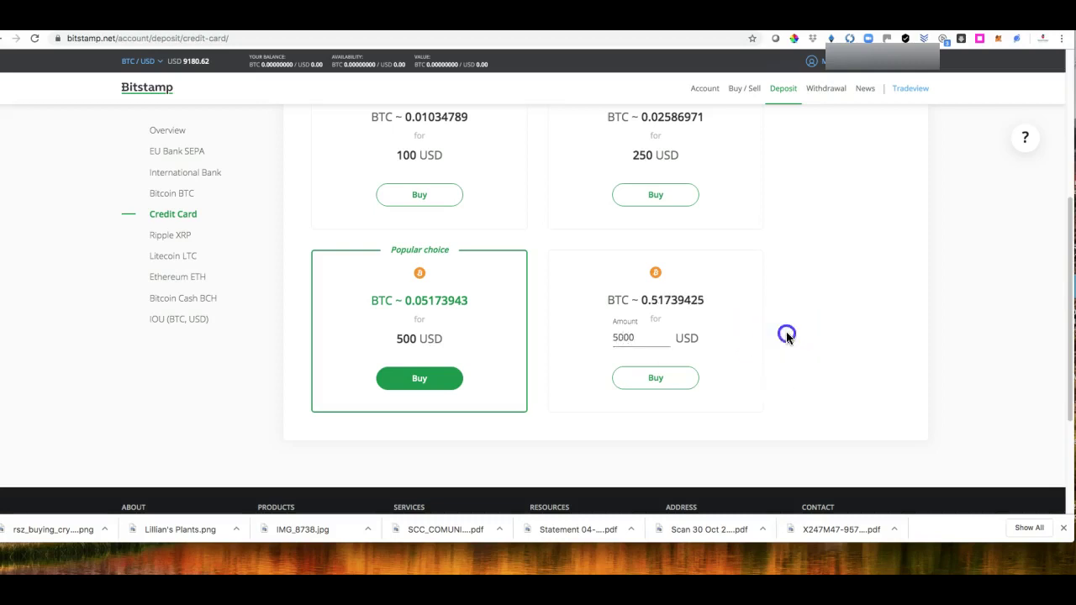
{"action": "left_click", "coordinate": [657, 380]}
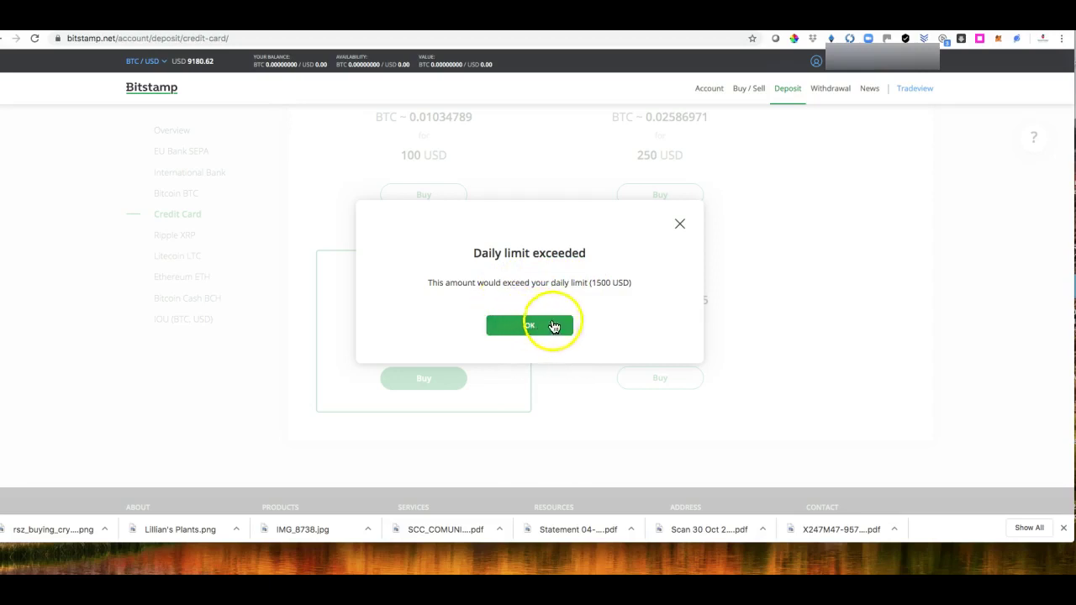
{"action": "left_click", "coordinate": [680, 224]}
Step: Replace the custom purchase amount with 1500 USD
{"action": "left_click", "coordinate": [615, 338]}
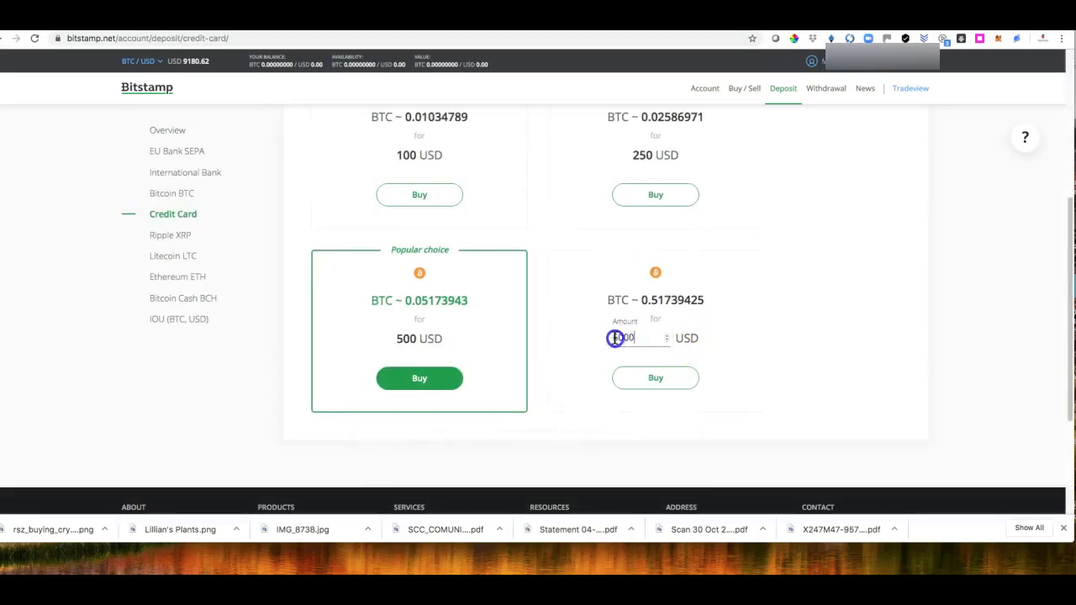
{"action": "double_click", "coordinate": [615, 338]}
{"action": "type", "text": "1500"}
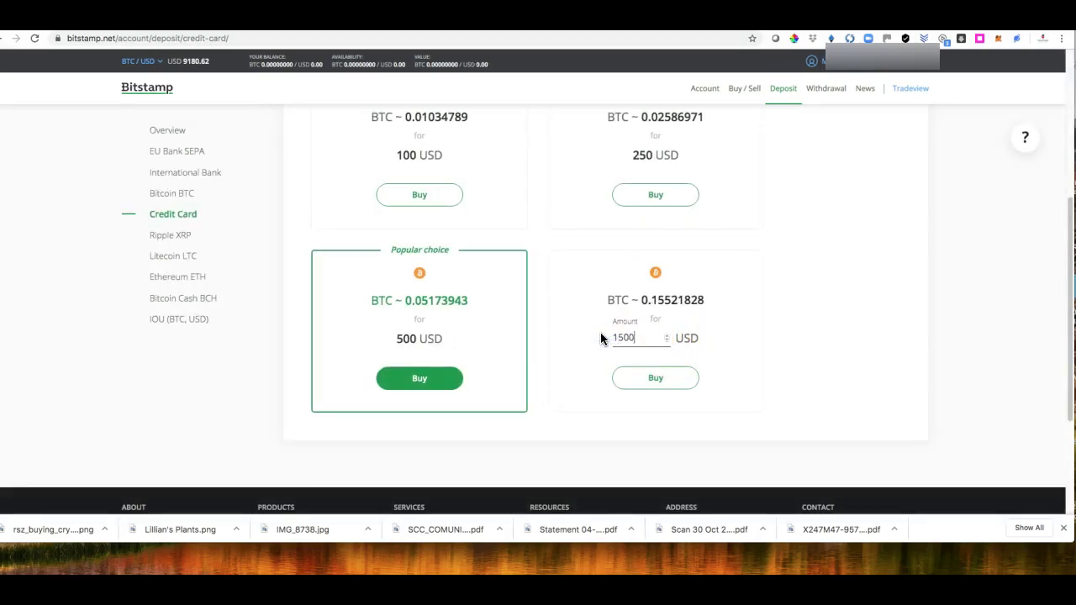
{"action": "left_click", "coordinate": [800, 357]}
Step: Proceed with the 1500 USD card purchase past the Masterpayment agreement to the card registration fields
{"action": "left_click", "coordinate": [655, 382]}
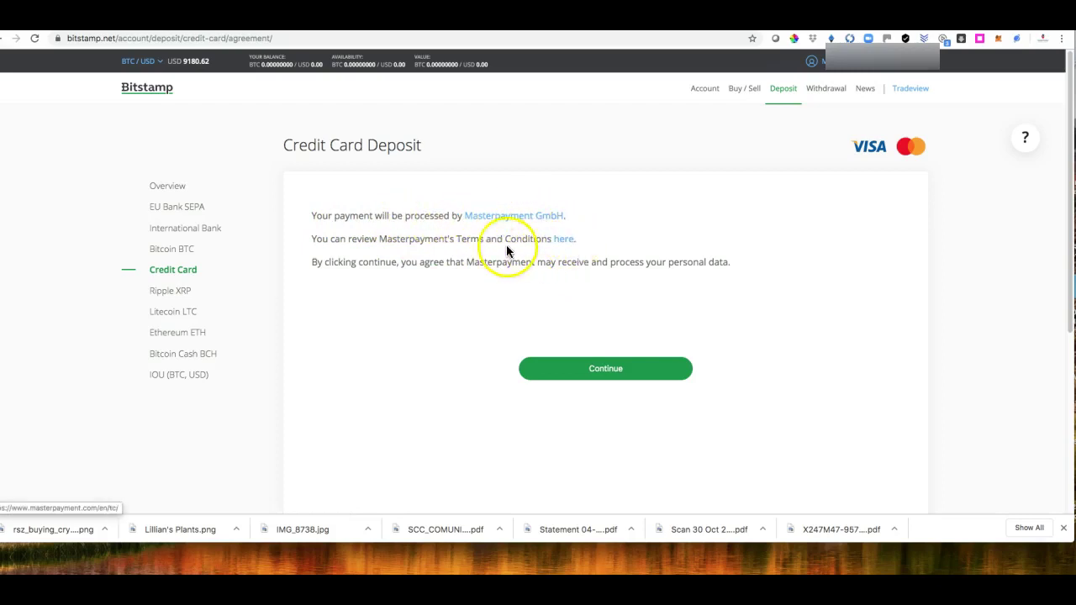
{"action": "left_click", "coordinate": [600, 375]}
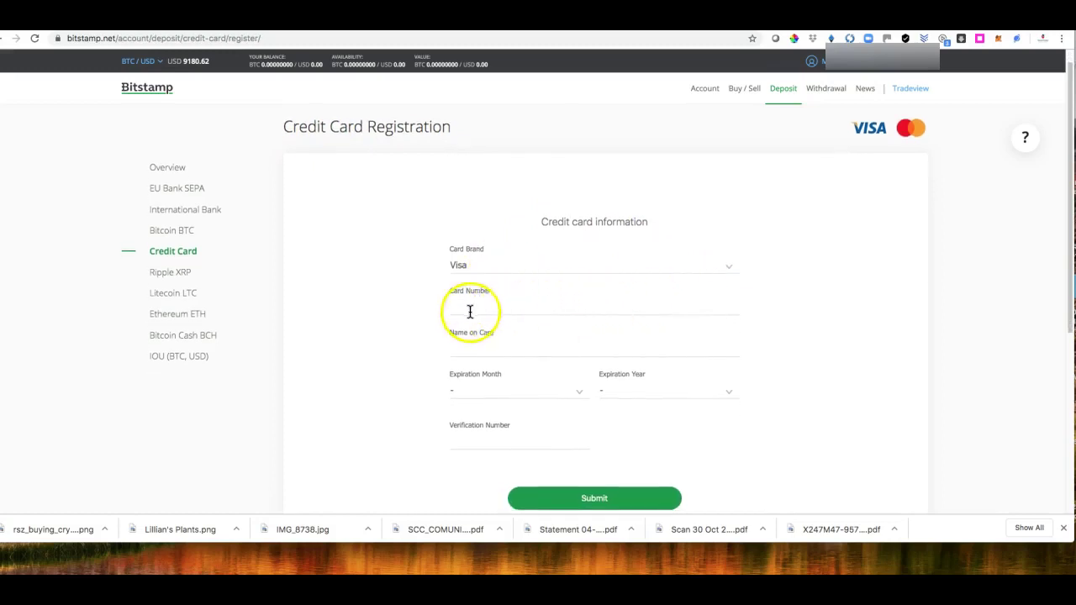
{"action": "left_click", "coordinate": [504, 306]}
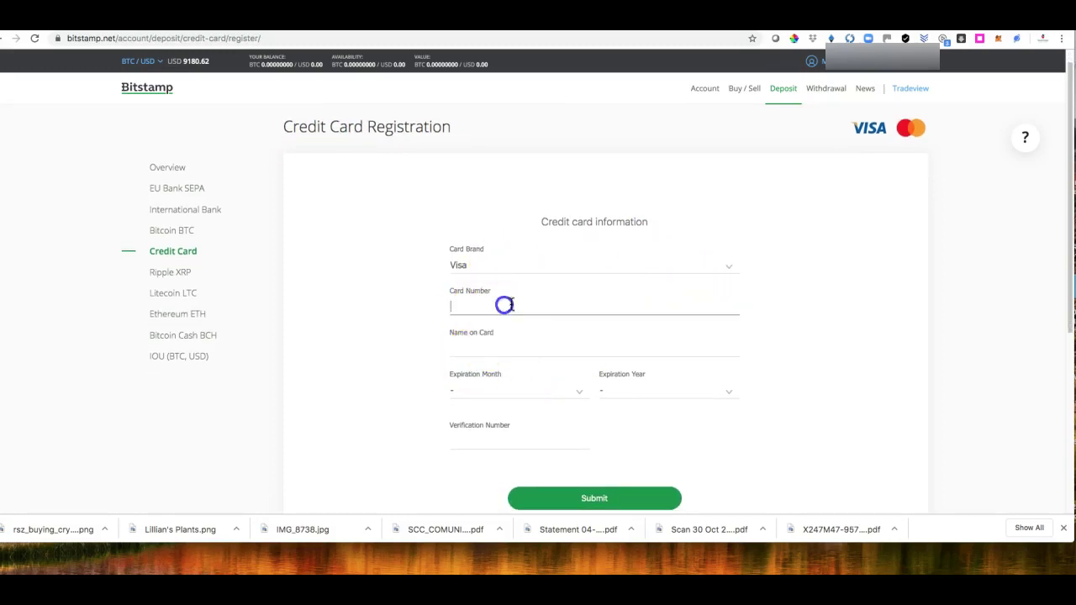
{"action": "left_click", "coordinate": [466, 344]}
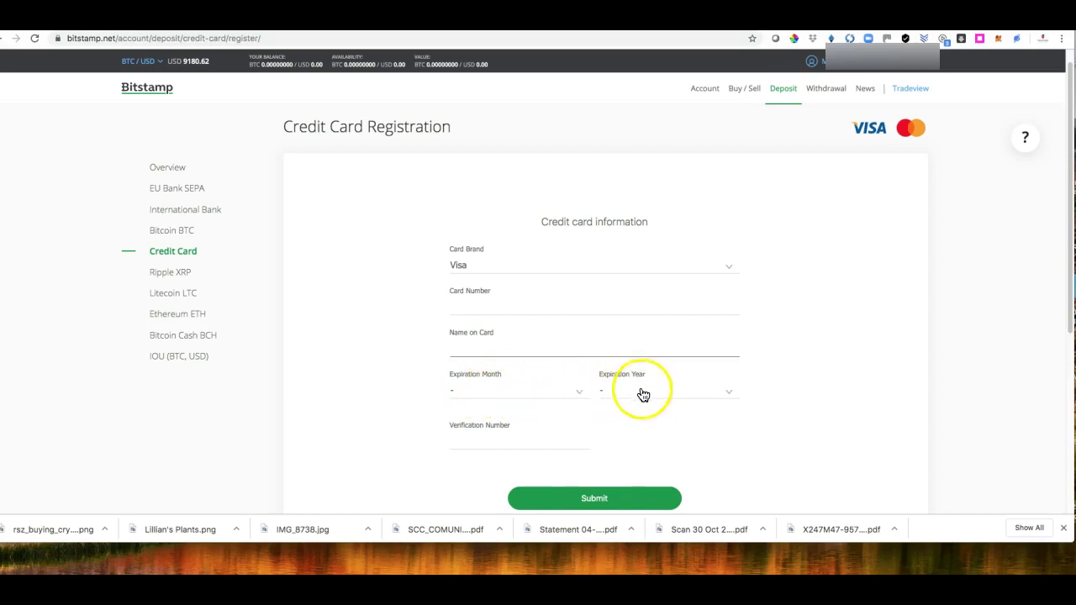
{"action": "left_click", "coordinate": [489, 435]}
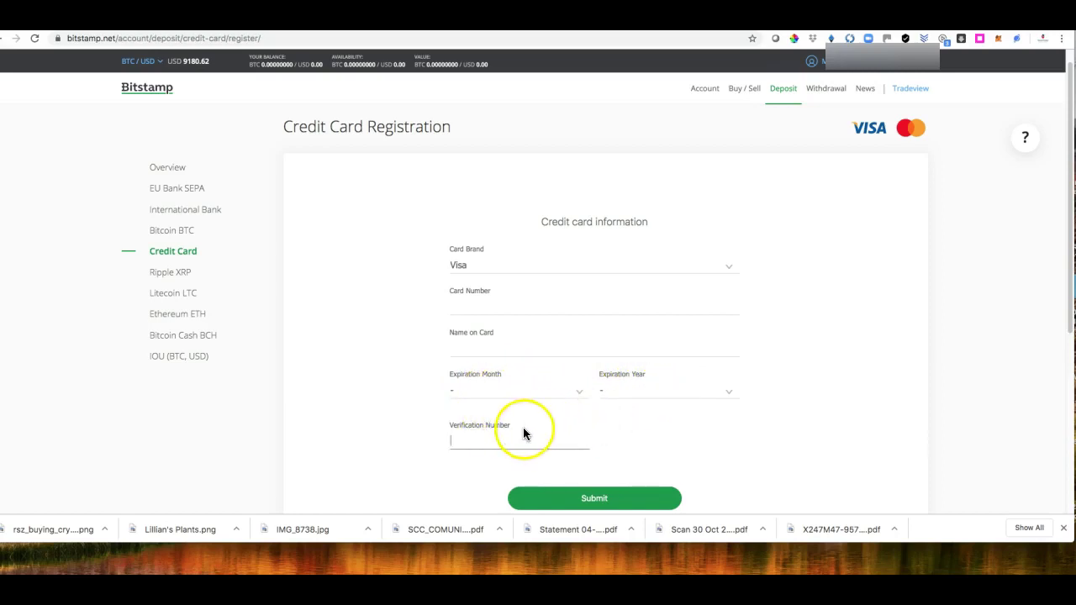
{"action": "scroll", "coordinate": [833, 437], "scroll_direction": "down", "scroll_amount": 3}
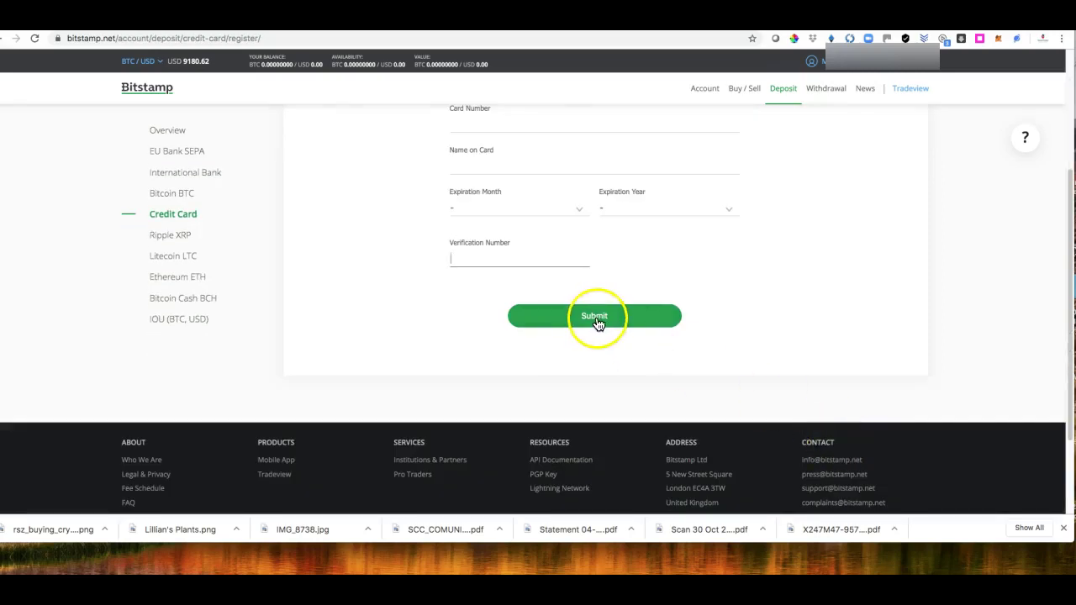
{"action": "scroll", "coordinate": [826, 359], "scroll_direction": "up", "scroll_amount": 2}
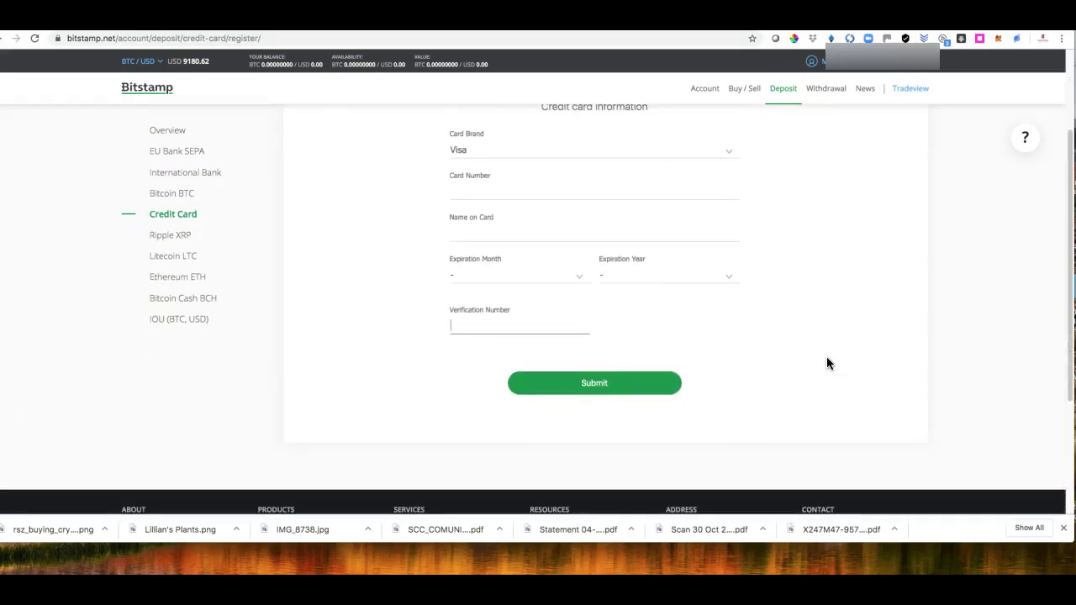
{"action": "scroll", "coordinate": [827, 363], "scroll_direction": "up", "scroll_amount": 1}
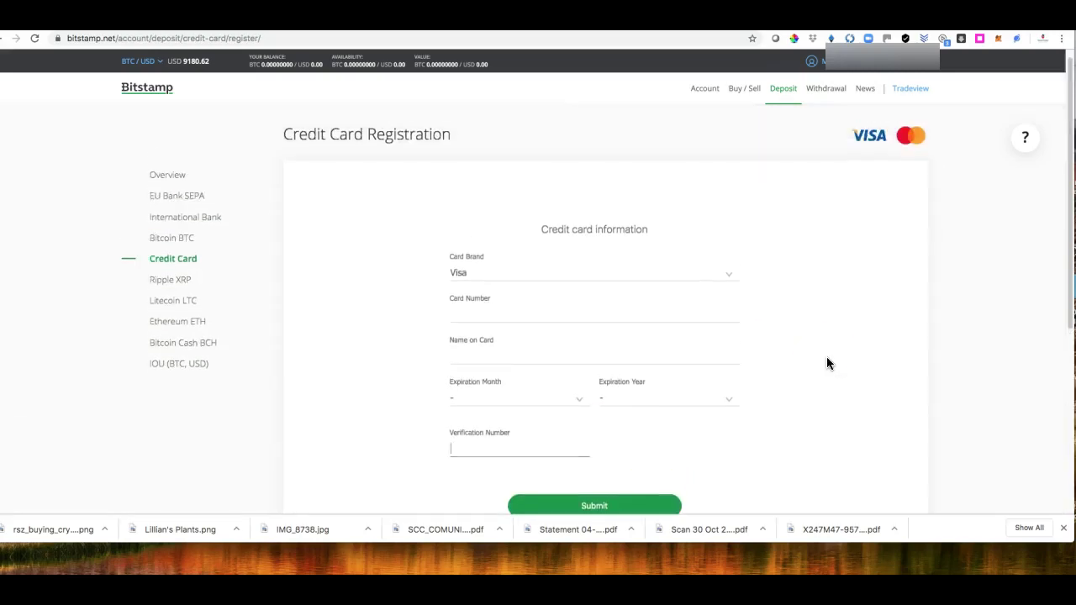
{"action": "scroll", "coordinate": [782, 328], "scroll_direction": "up", "scroll_amount": 1}
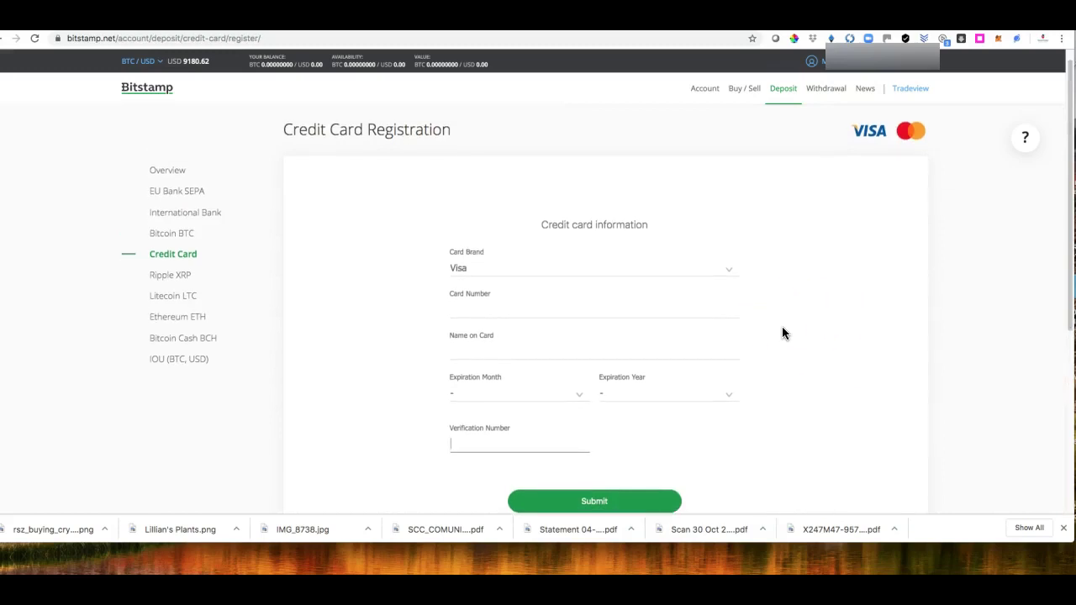
{"action": "scroll", "coordinate": [809, 334], "scroll_direction": "down", "scroll_amount": 3}
{"action": "scroll", "coordinate": [810, 332], "scroll_direction": "up", "scroll_amount": 3}
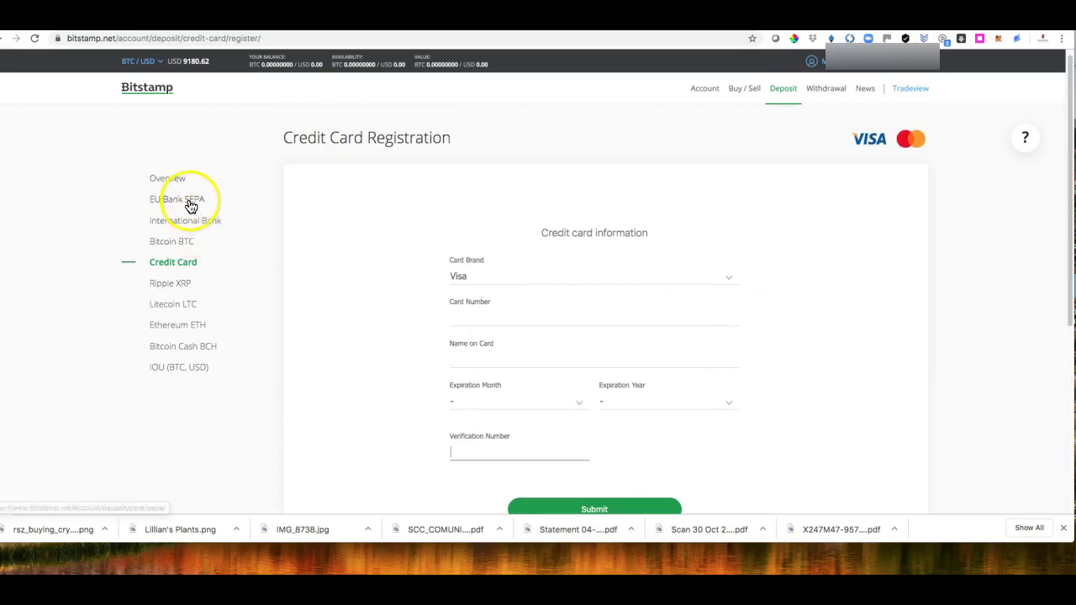
Step: Load the EU Bank (SEPA) deposit form and view the Account balance currencies without choosing one
{"action": "left_click", "coordinate": [189, 201]}
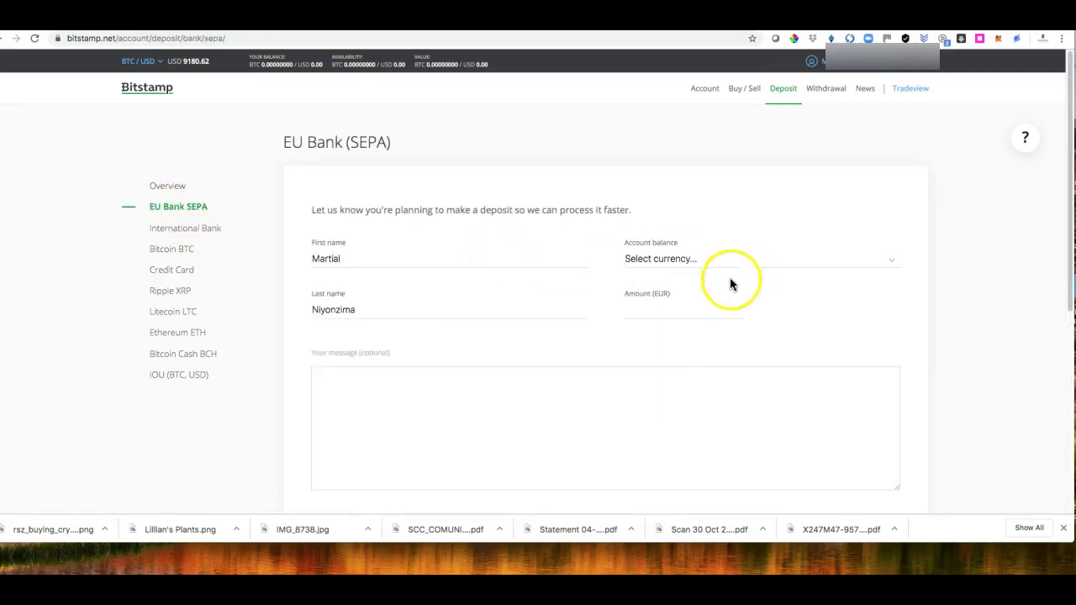
{"action": "left_click", "coordinate": [189, 210]}
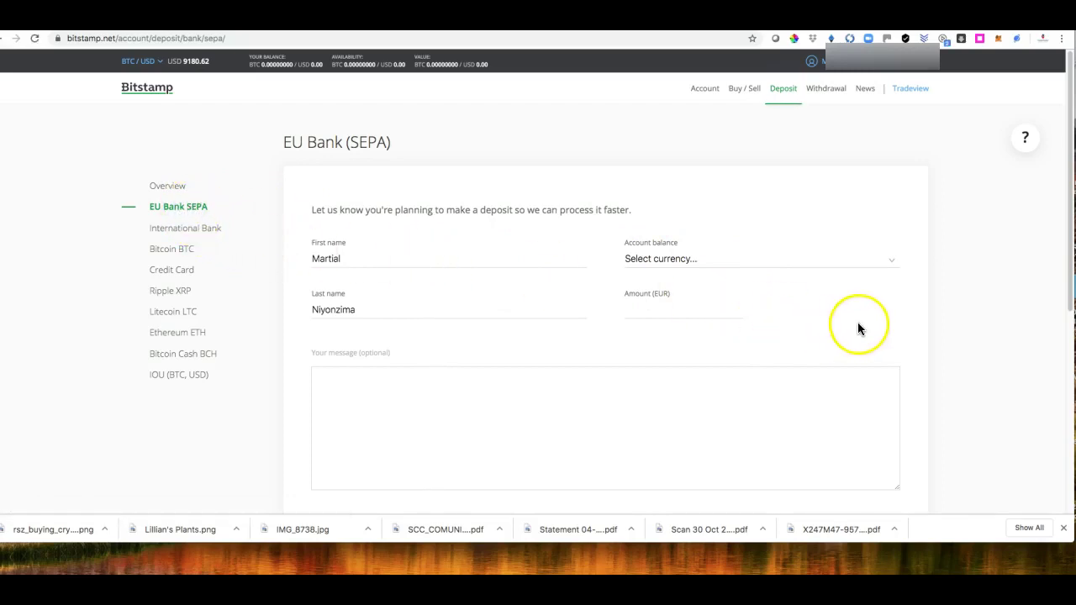
{"action": "left_click", "coordinate": [176, 210]}
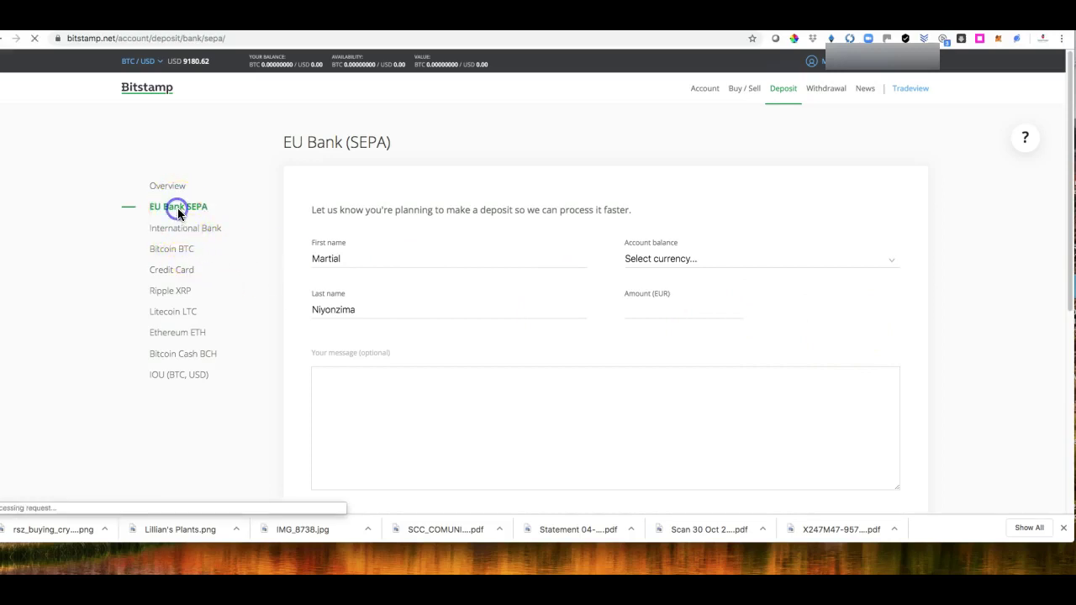
{"action": "scroll", "coordinate": [964, 338], "scroll_direction": "down", "scroll_amount": 3}
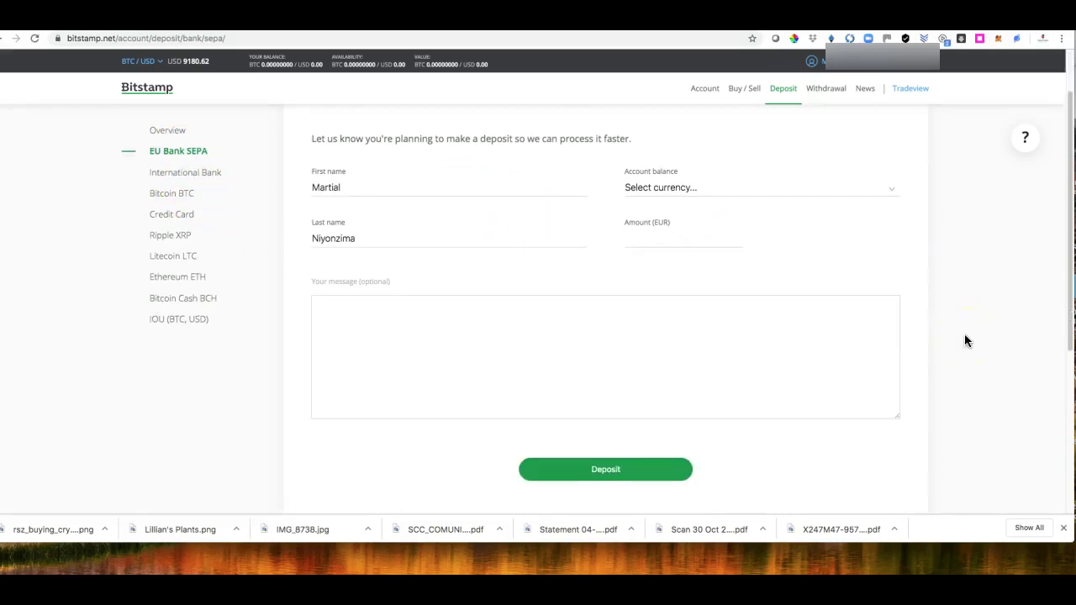
{"action": "scroll", "coordinate": [964, 338], "scroll_direction": "up", "scroll_amount": 3}
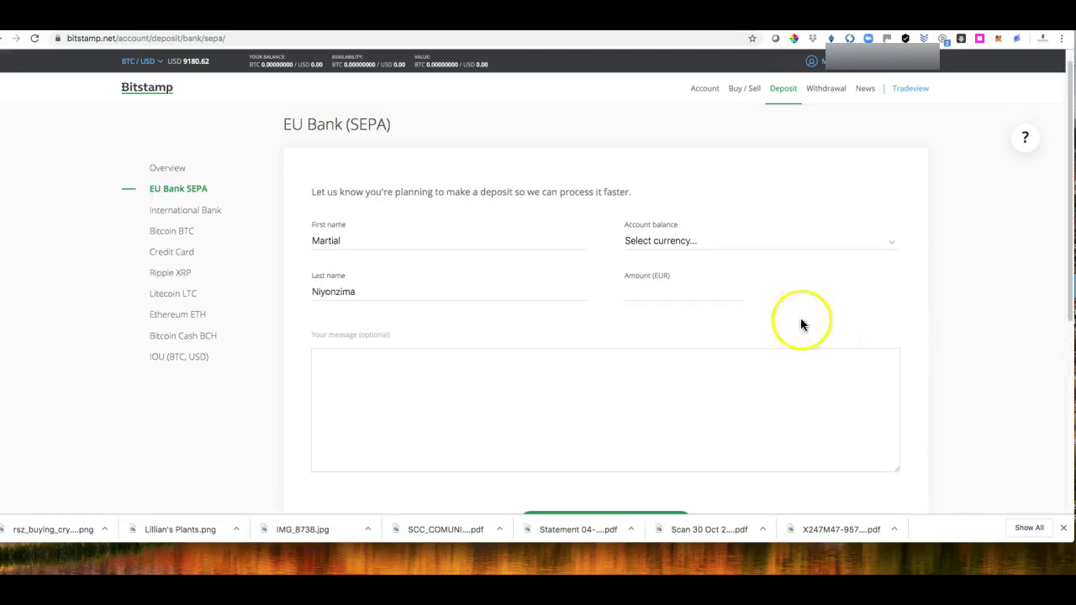
{"action": "left_click", "coordinate": [663, 244]}
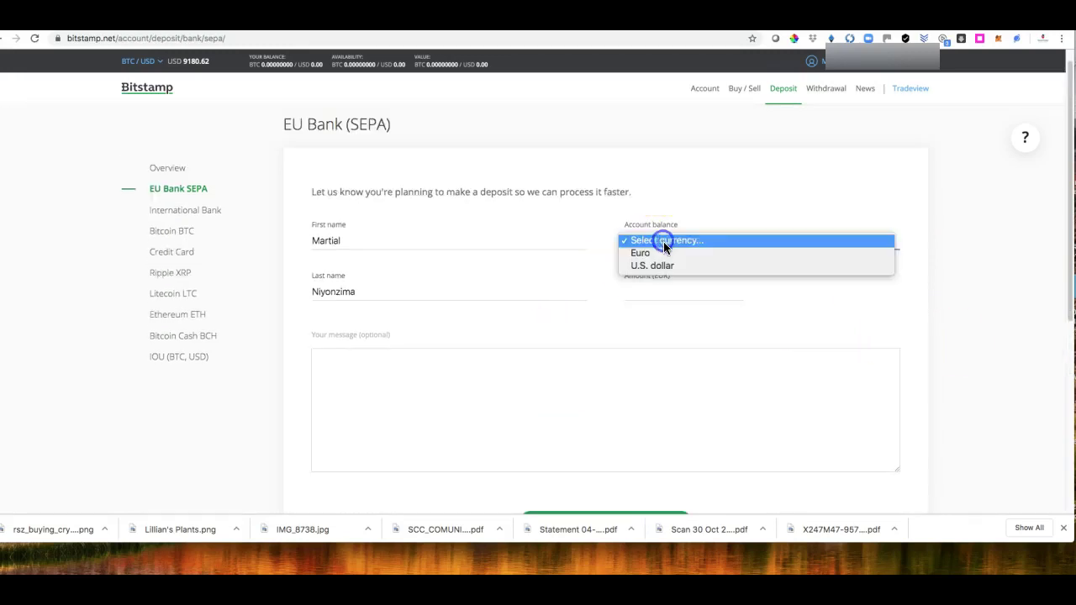
{"action": "left_click", "coordinate": [662, 177]}
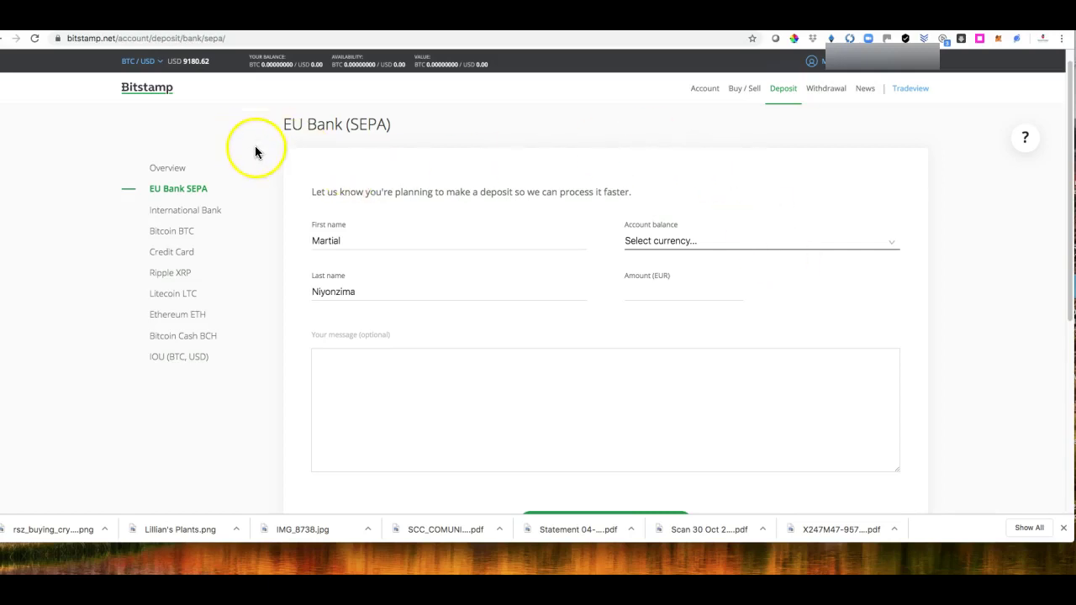
Step: Go to the Account Overview and scroll through the zero balances, bonus and fees, and 30-day volume
{"action": "left_click", "coordinate": [709, 91]}
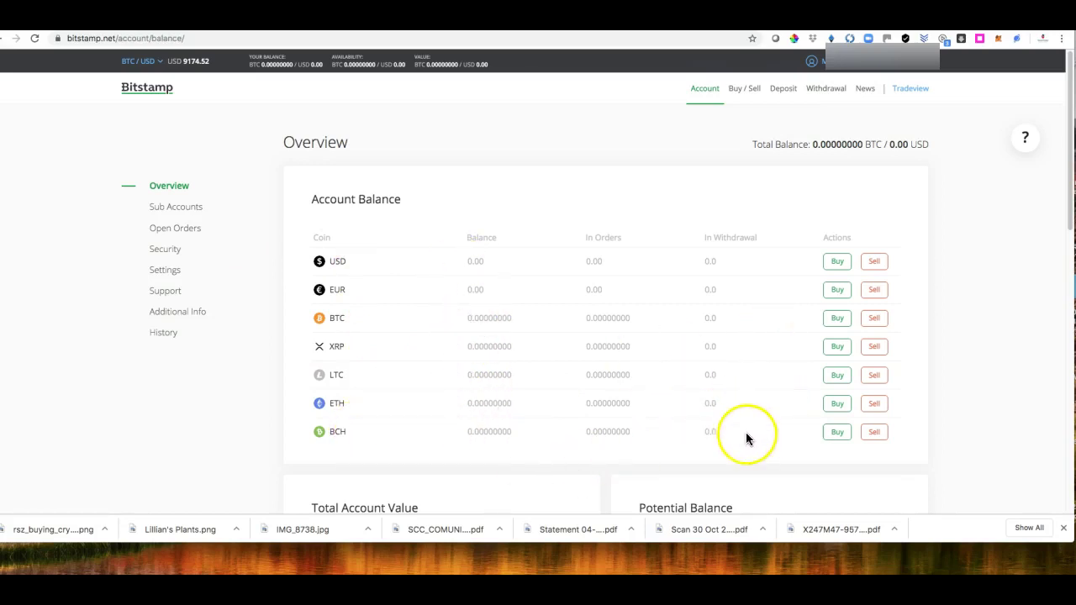
{"action": "scroll", "coordinate": [728, 433], "scroll_direction": "down", "scroll_amount": 4}
{"action": "scroll", "coordinate": [723, 431], "scroll_direction": "down", "scroll_amount": 2}
{"action": "scroll", "coordinate": [723, 430], "scroll_direction": "down", "scroll_amount": 1}
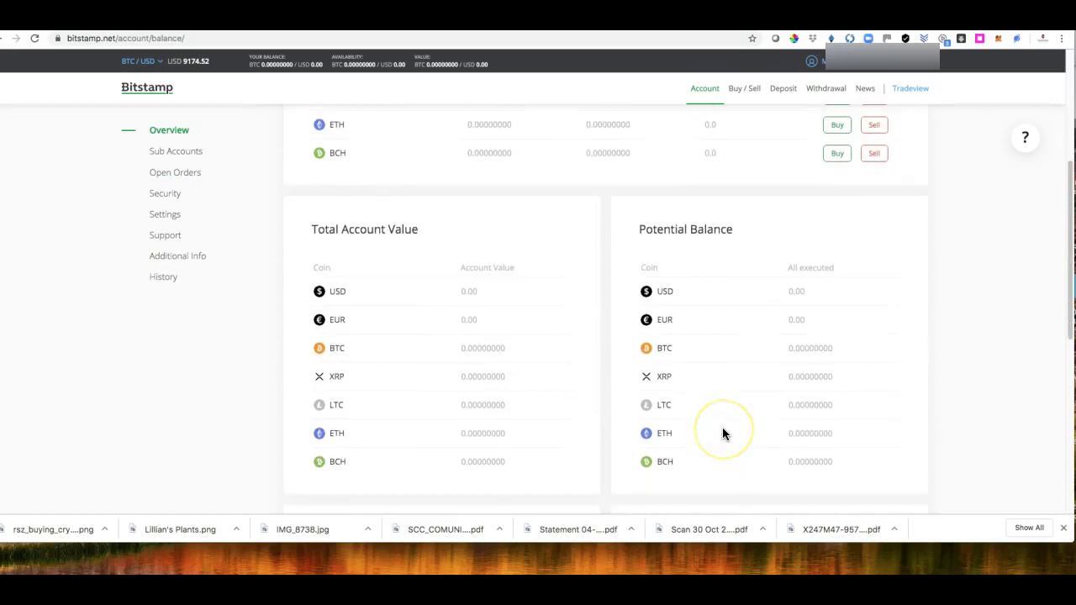
{"action": "scroll", "coordinate": [723, 430], "scroll_direction": "up", "scroll_amount": 1}
{"action": "scroll", "coordinate": [722, 434], "scroll_direction": "up", "scroll_amount": 1}
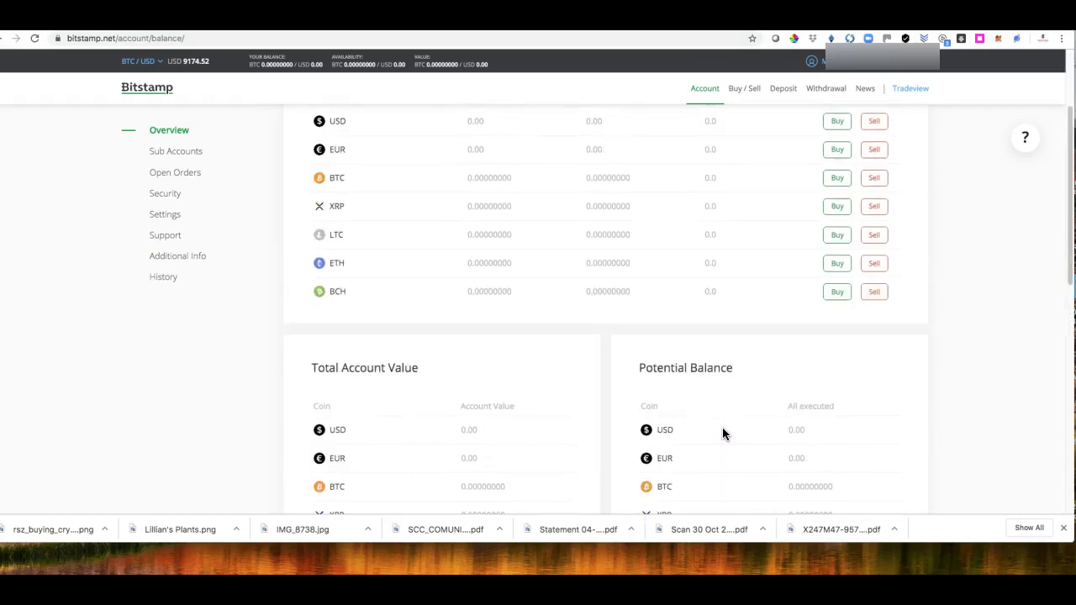
{"action": "scroll", "coordinate": [722, 433], "scroll_direction": "down", "scroll_amount": 3}
{"action": "scroll", "coordinate": [723, 434], "scroll_direction": "up", "scroll_amount": 1}
{"action": "scroll", "coordinate": [722, 434], "scroll_direction": "down", "scroll_amount": 4}
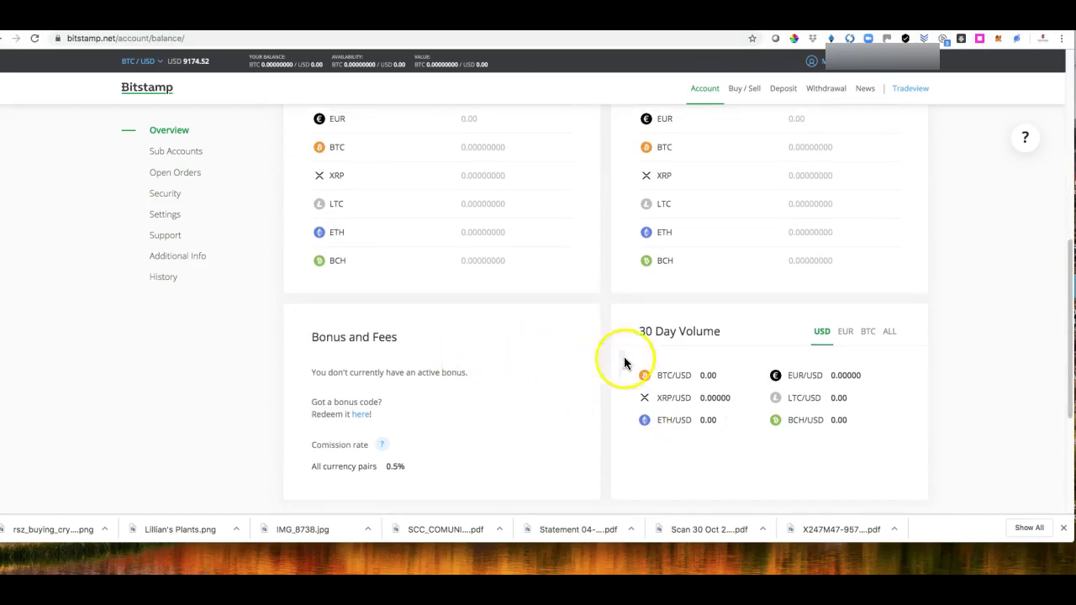
{"action": "scroll", "coordinate": [626, 358], "scroll_direction": "up", "scroll_amount": 1}
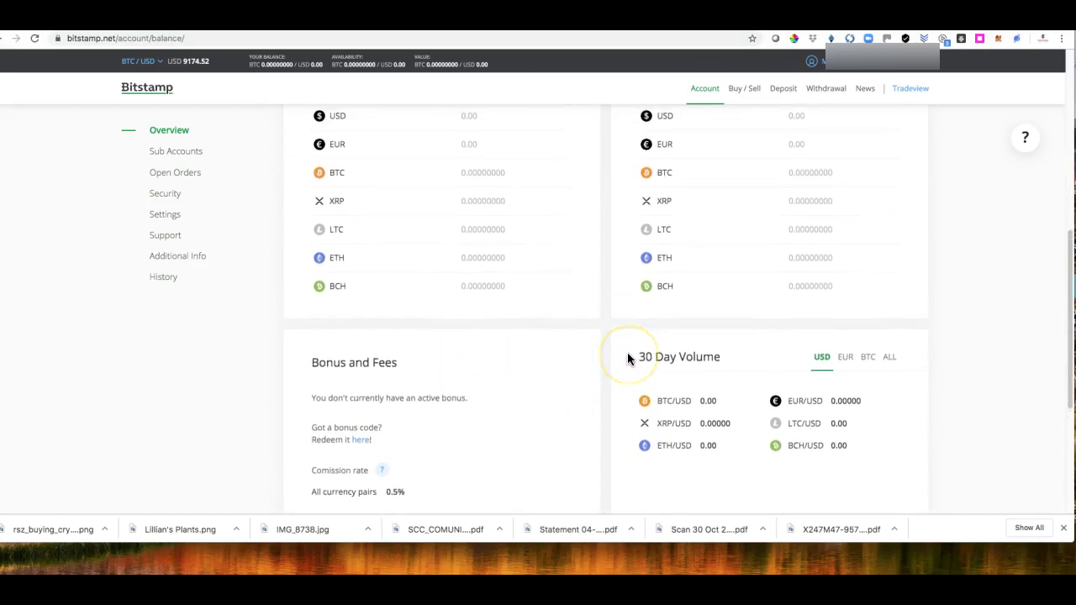
{"action": "scroll", "coordinate": [732, 295], "scroll_direction": "up", "scroll_amount": 3}
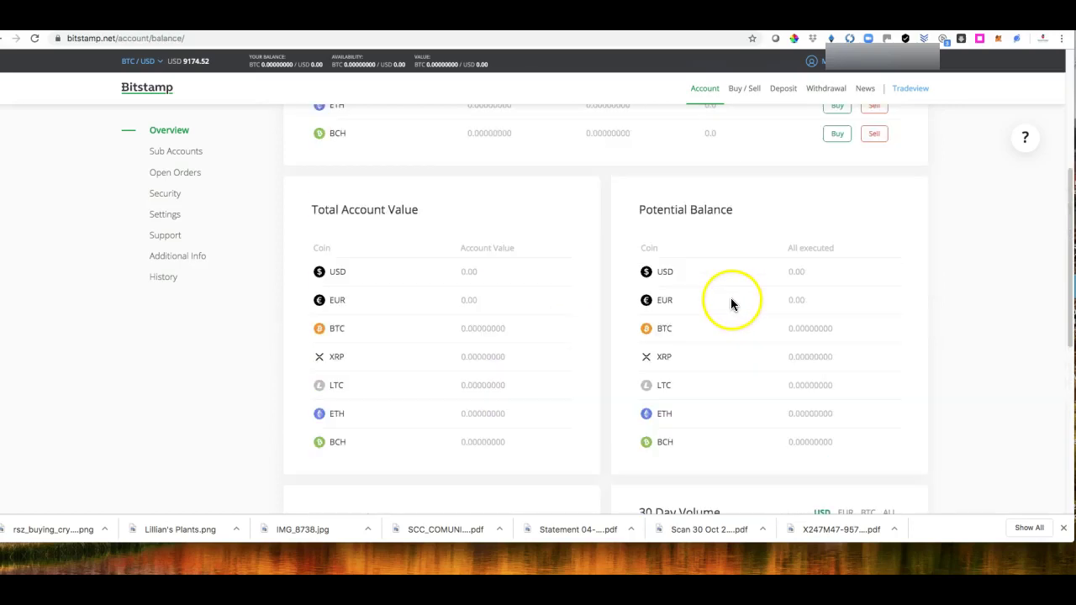